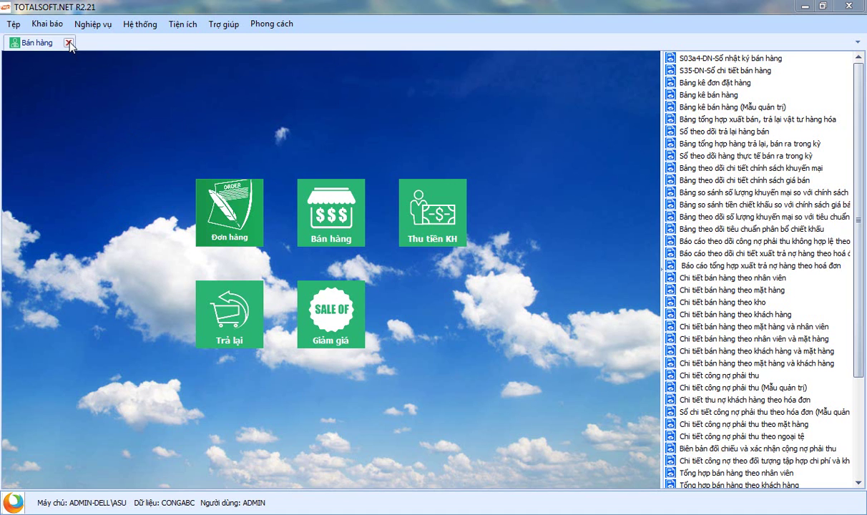
click(68, 44)
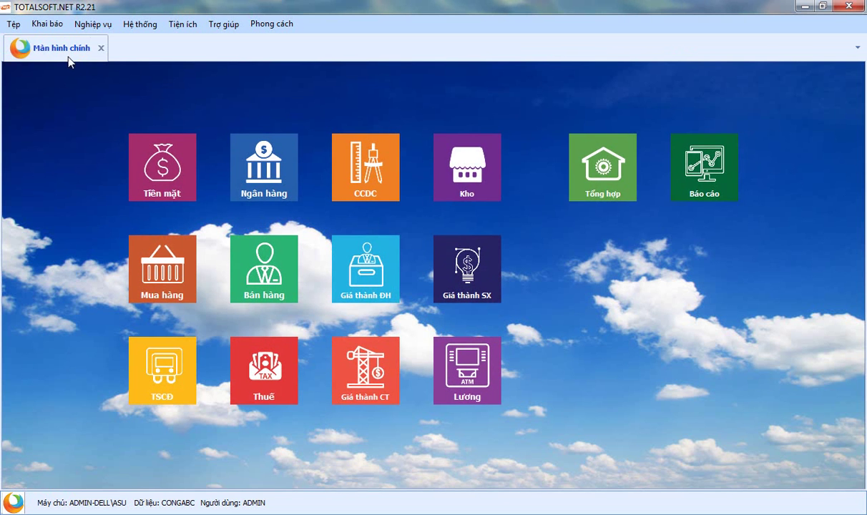
click(50, 23)
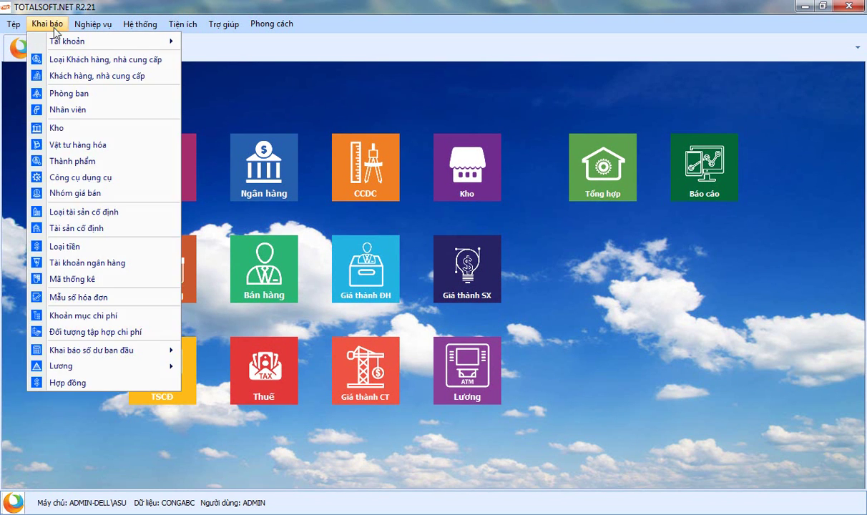
click(72, 161)
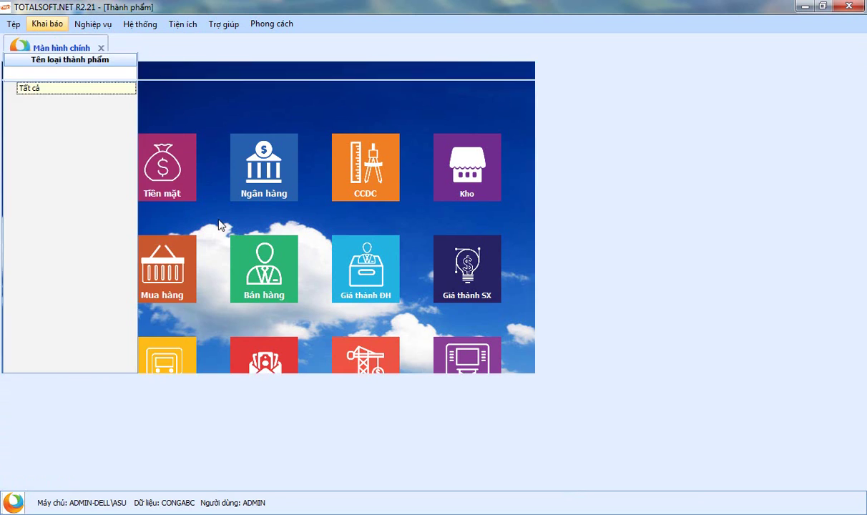
right_click(214, 161)
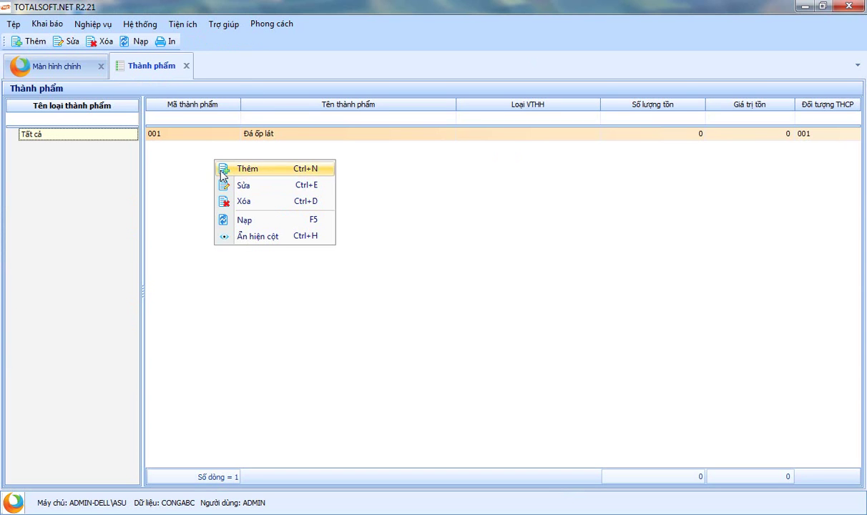
click(196, 235)
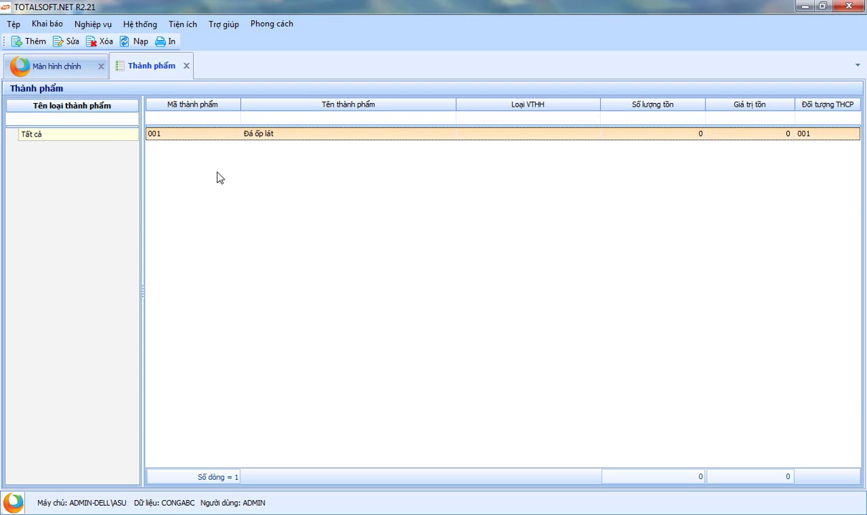
click(187, 66)
Step: Start a new item in the Vật tư, hàng hóa list with code 002 and name "Đá hoa cương"
click(57, 25)
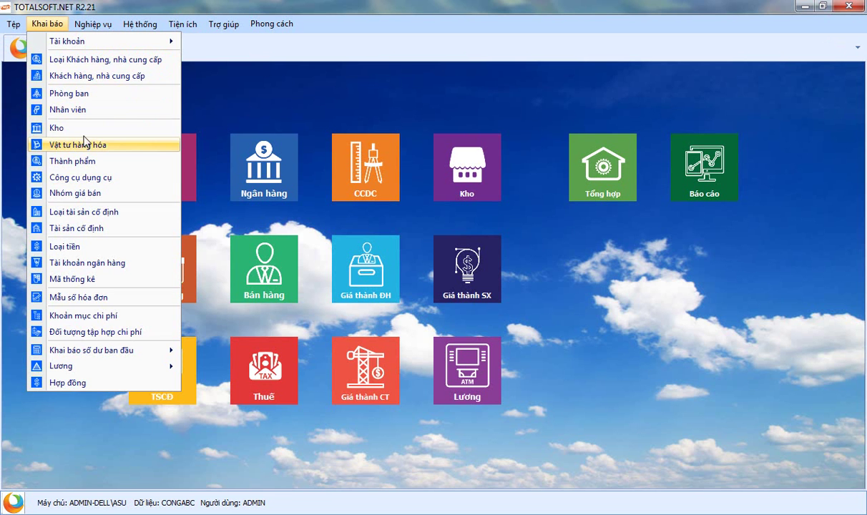
click(81, 147)
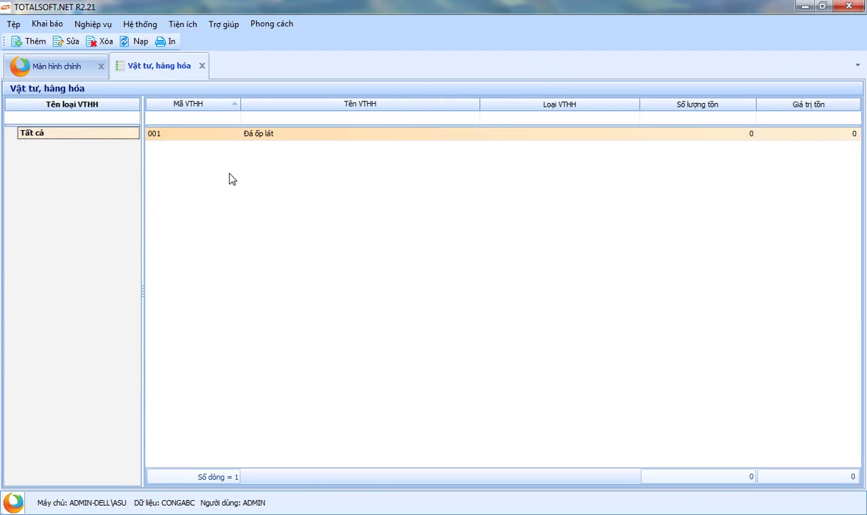
right_click(230, 175)
click(251, 184)
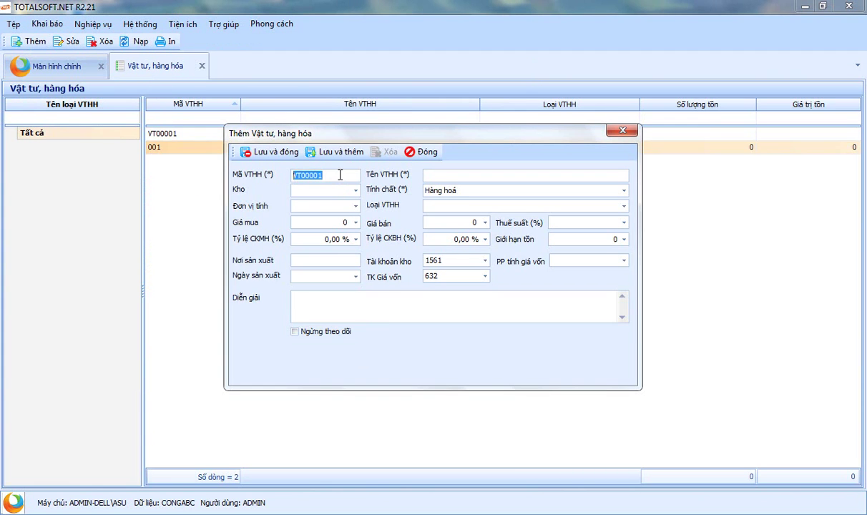
text(00)
text(Đa)
text( ho)
text(a cương)
key(Tab)
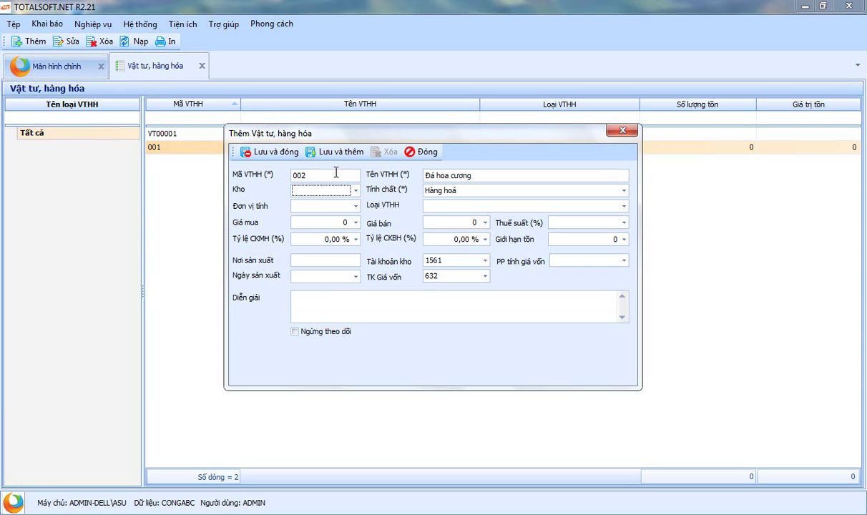
Step: Set the new item's unit to M3 and its costing method to "Bình quân cuối kỳ", and save and close it
click(354, 190)
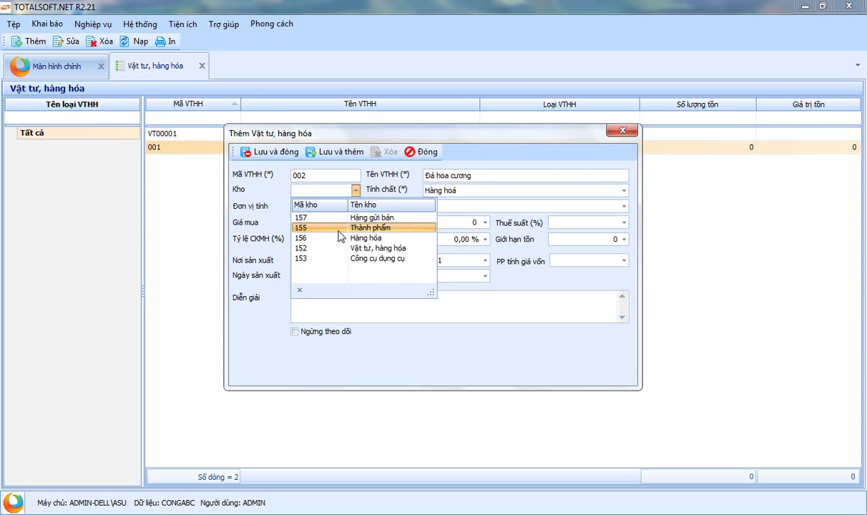
click(257, 189)
click(306, 210)
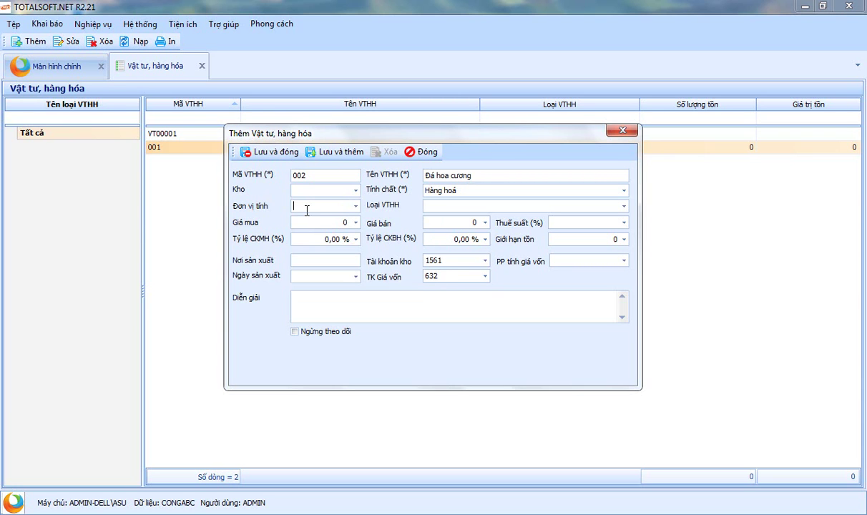
text(M3)
click(569, 261)
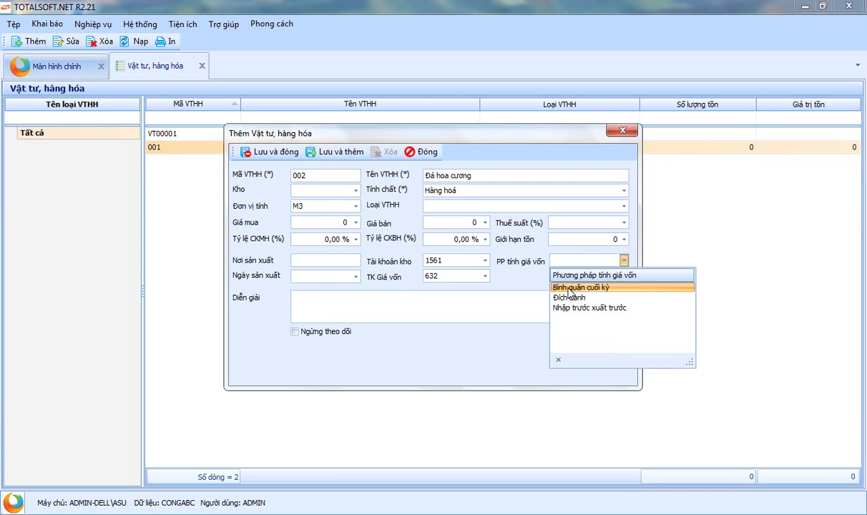
click(568, 289)
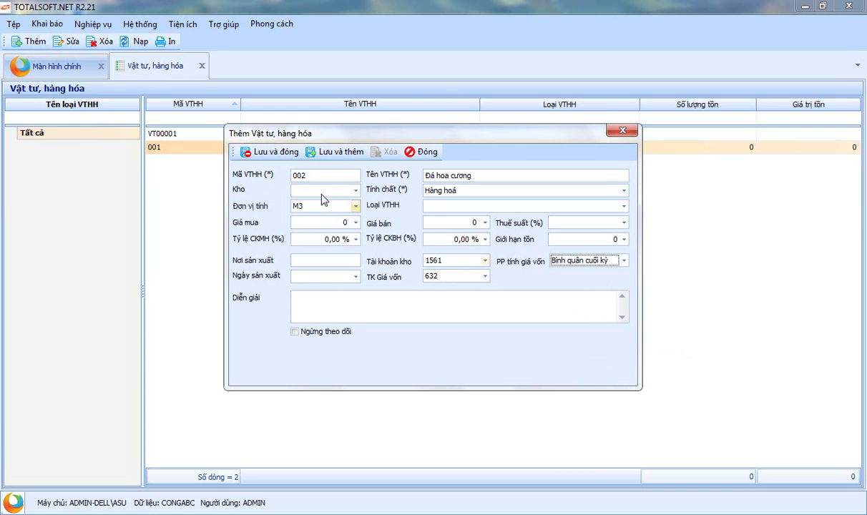
click(277, 152)
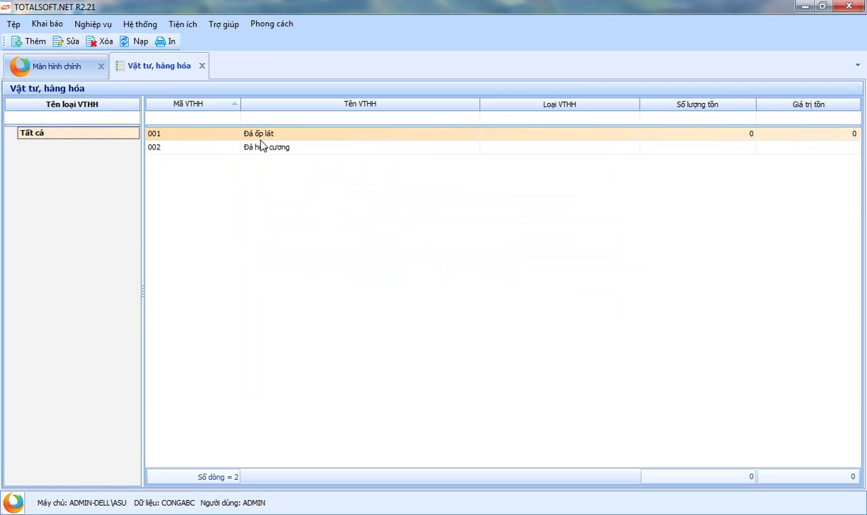
Step: Leave the goods list and start a new sales invoice in the Bán hàng module
click(202, 65)
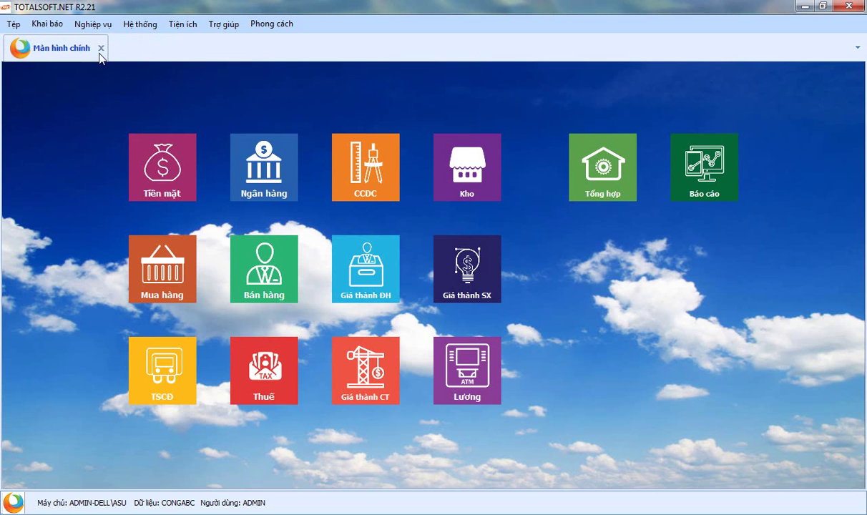
click(296, 279)
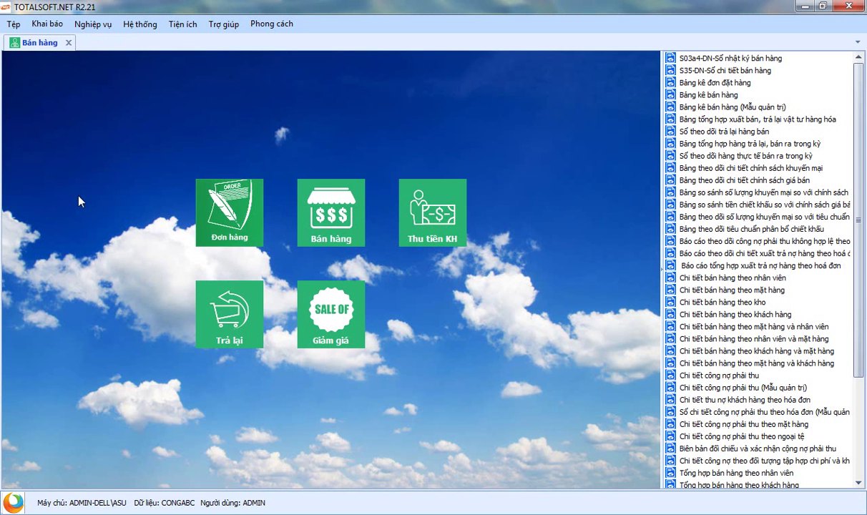
click(321, 216)
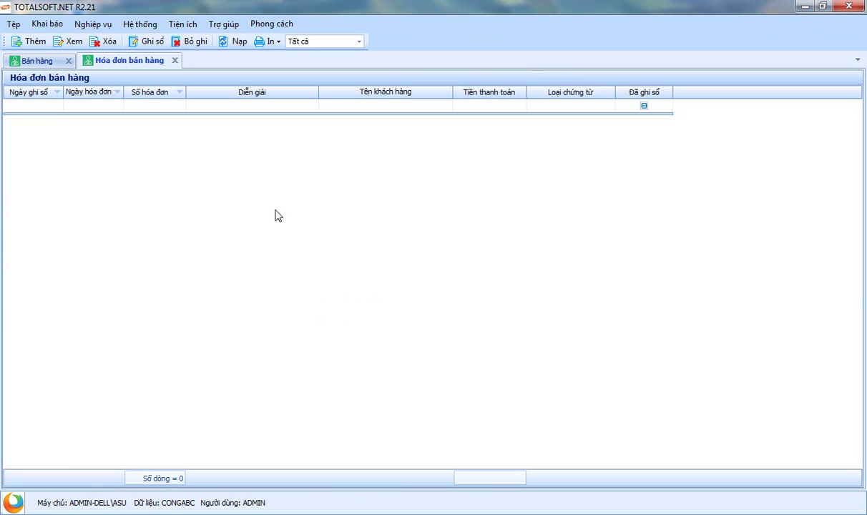
right_click(213, 144)
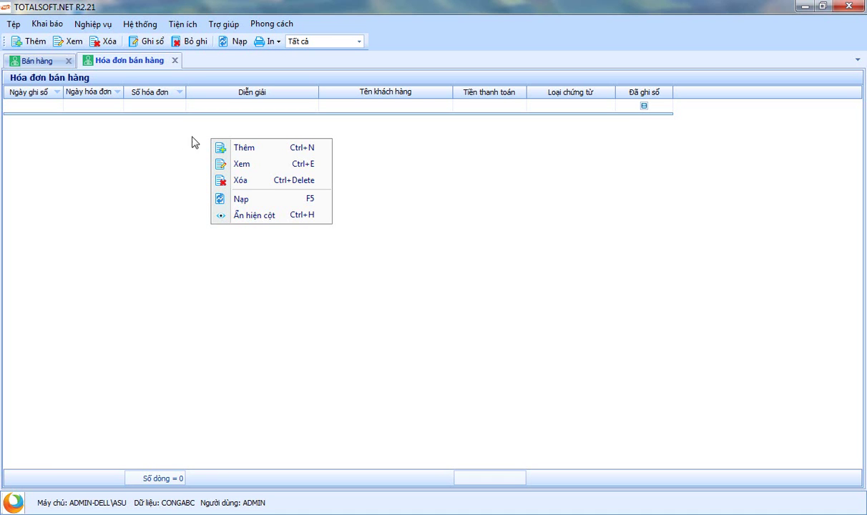
click(271, 154)
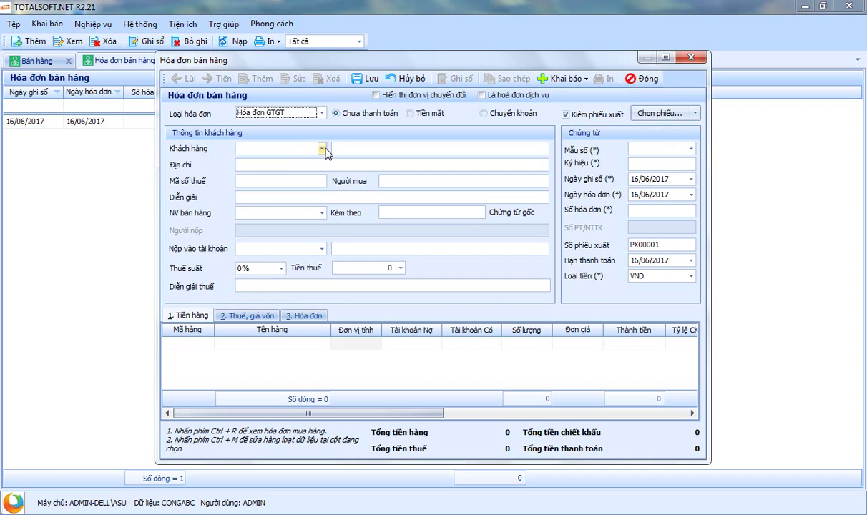
click(323, 150)
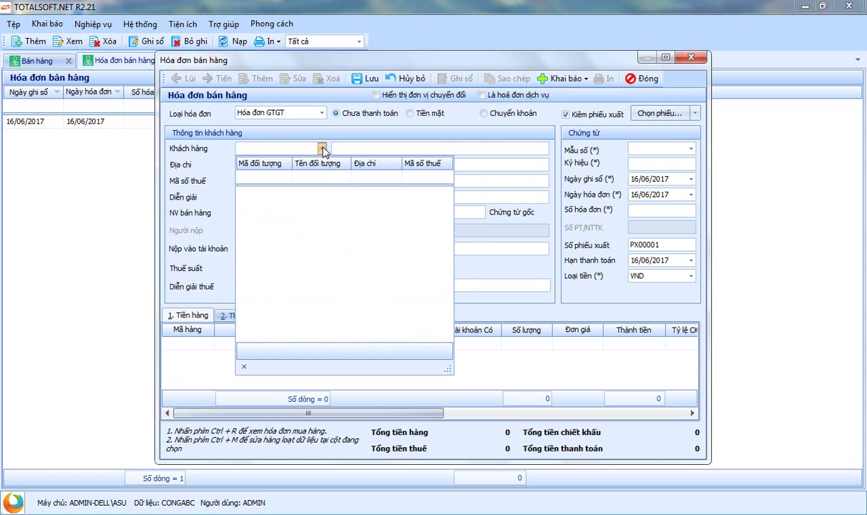
click(177, 145)
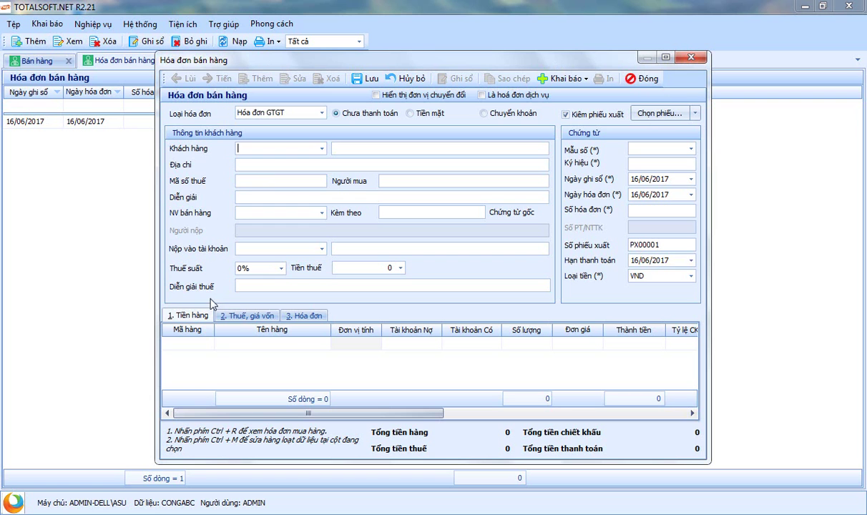
Step: Add item 002 "Đá hoa cương" to the first detail line of the invoice and go to its quantity
click(211, 344)
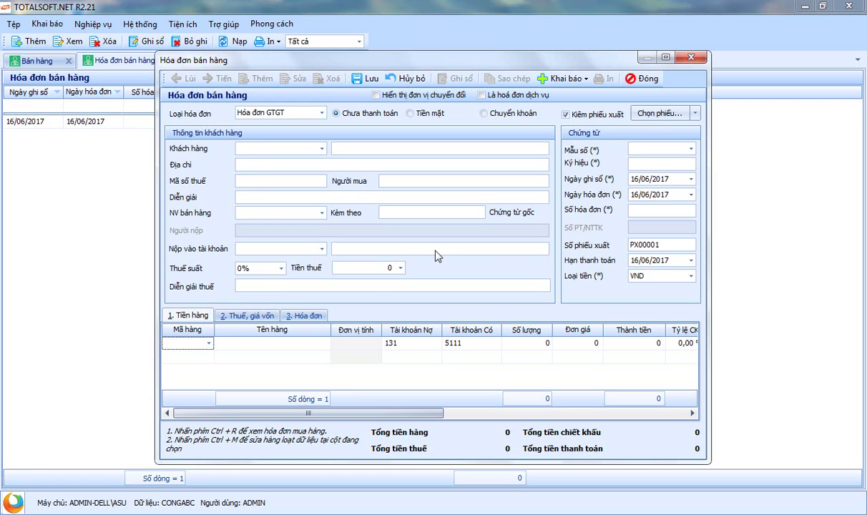
click(209, 345)
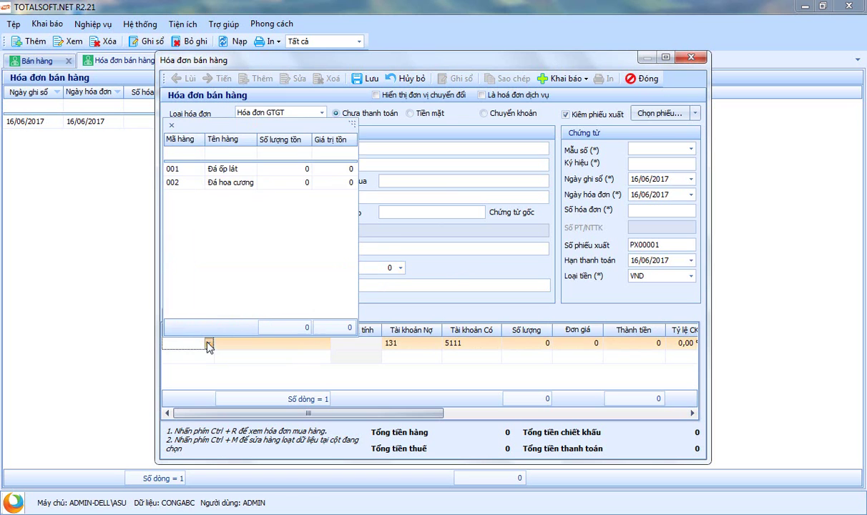
click(223, 184)
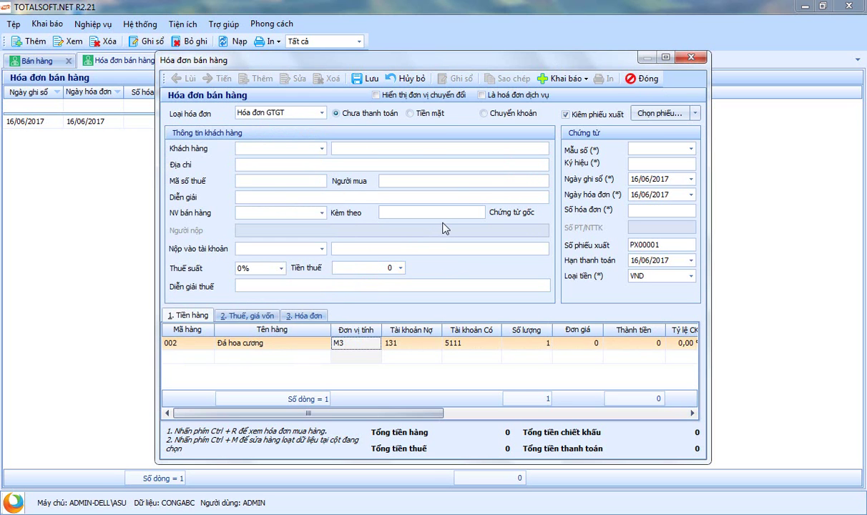
key(Tab)
key(Tab)
key(Tab)
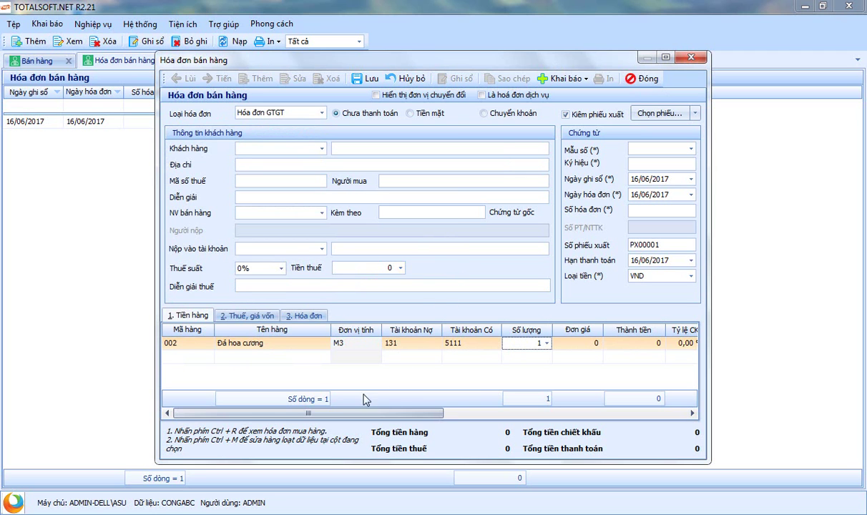
Step: Mark the hidden columns Số lượng 1, Số lượng 2 and Số lượng 3 for display in the invoice's detail table
mouse_move(320, 414)
mouse_down()
mouse_move(555, 417)
mouse_move(319, 413)
mouse_up()
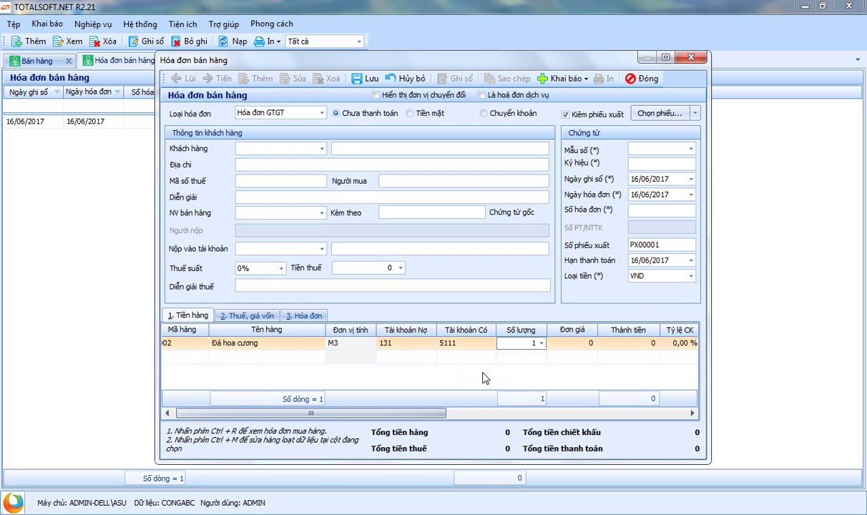
mouse_move(319, 409)
mouse_down()
mouse_move(508, 418)
mouse_move(313, 417)
mouse_move(528, 418)
mouse_up()
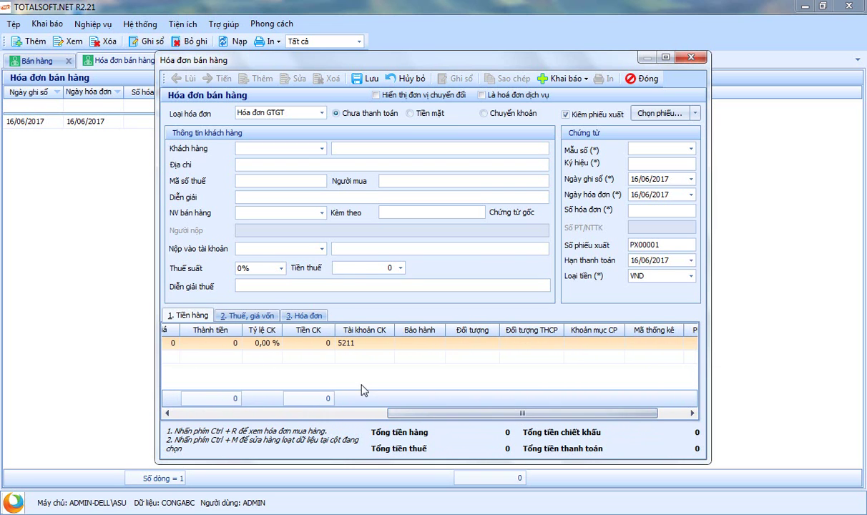
drag(419, 415, 323, 417)
right_click(323, 377)
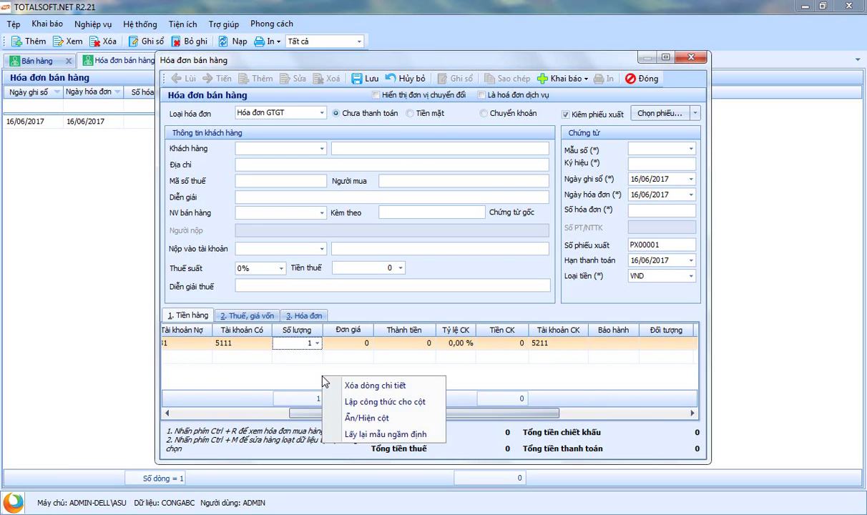
click(368, 421)
drag(565, 193, 567, 318)
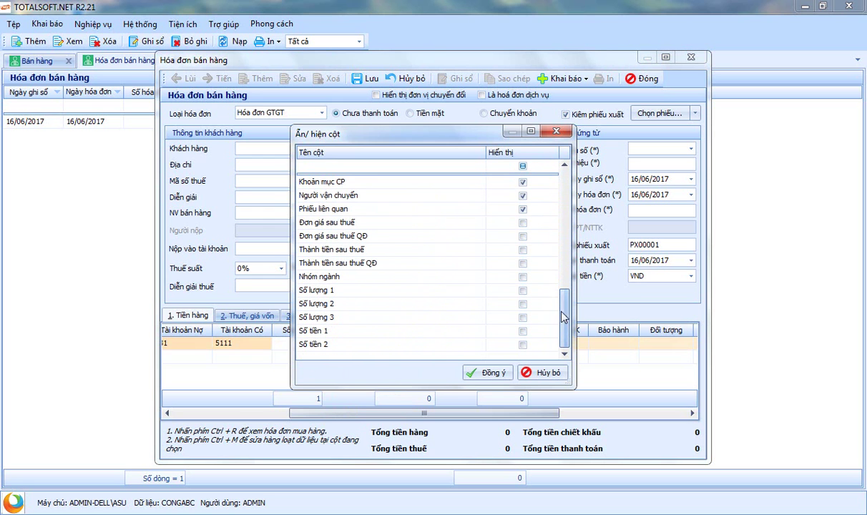
click(318, 289)
click(523, 289)
click(523, 304)
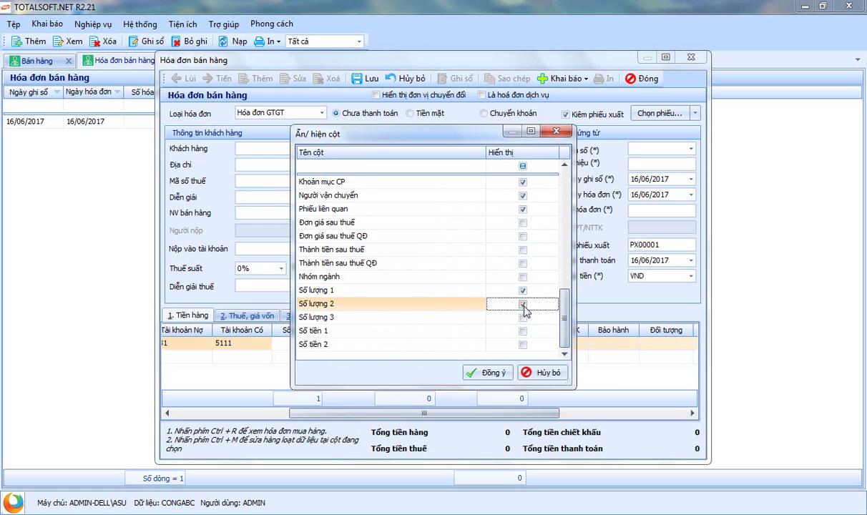
click(523, 304)
click(523, 317)
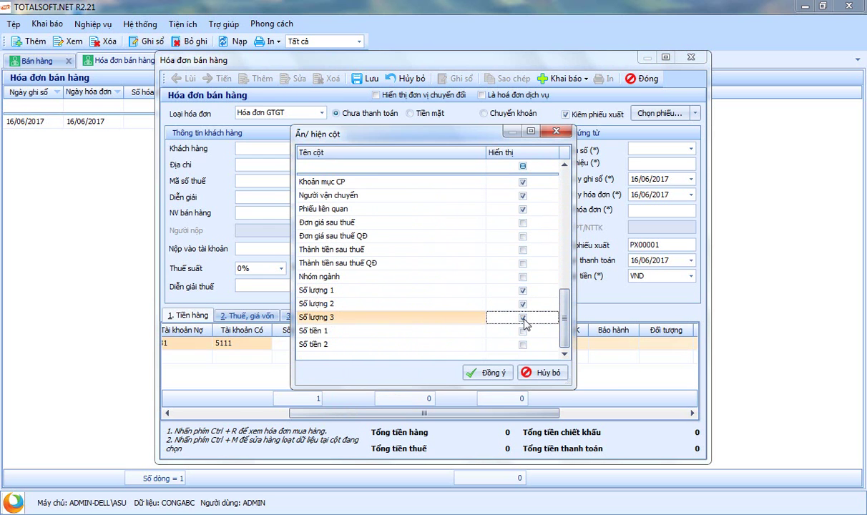
Step: Rename the columns Số lượng 1, Số lượng 2 and Số lượng 3 as "Dài", "Rộng" and "Độ dày"
click(340, 293)
click(326, 304)
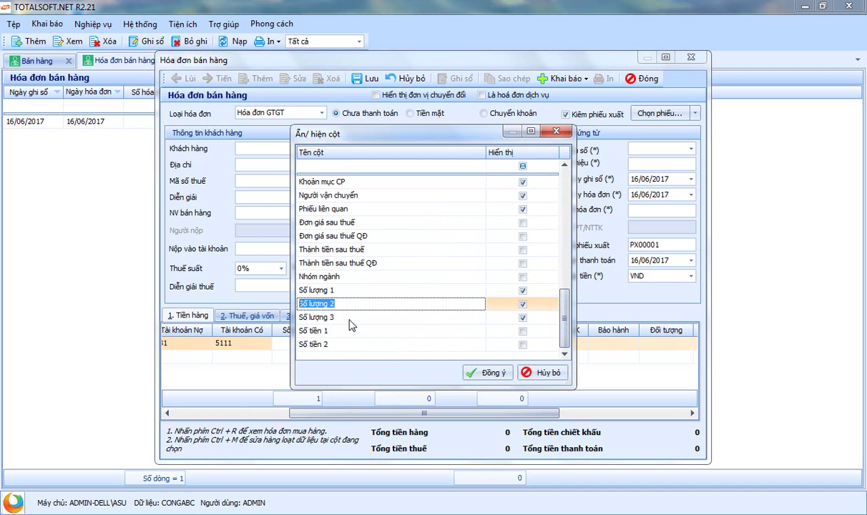
click(300, 318)
click(326, 290)
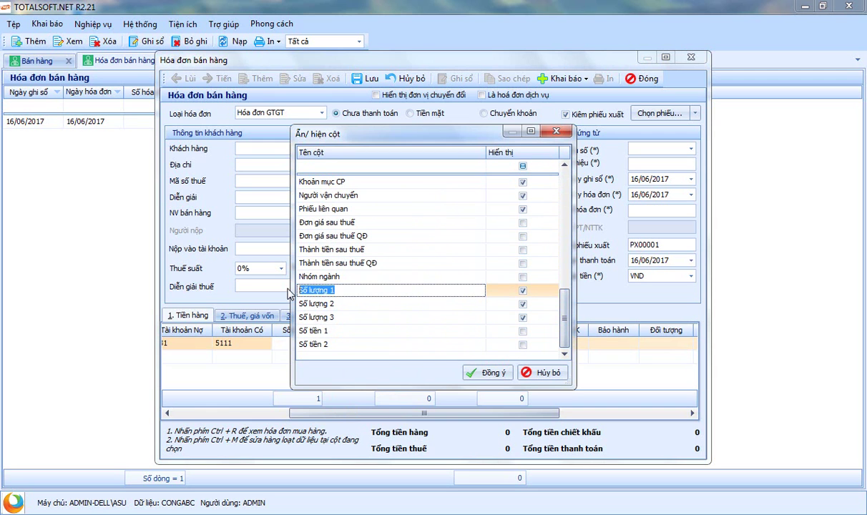
text(DAIF)
key(Down)
text(Roongj)
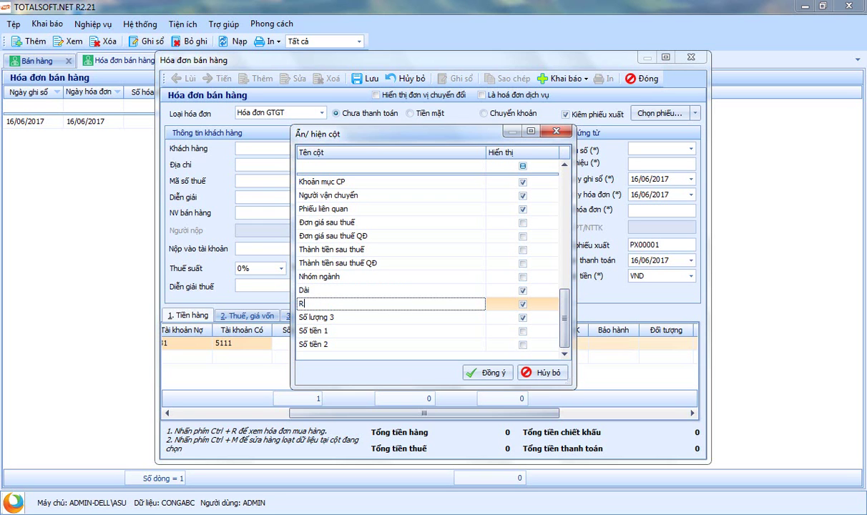
key(Down)
text(Ddooj )
text(dày)
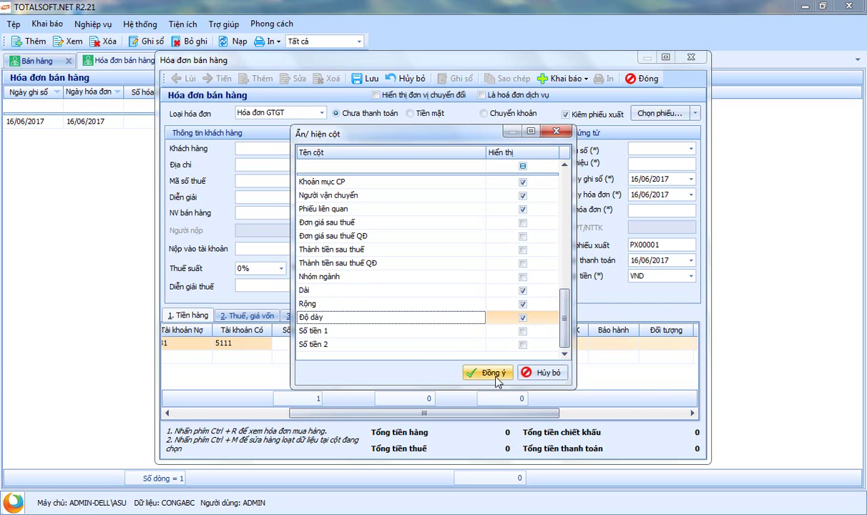
Step: Apply the column display settings and move the Dài column next to Số lượng in the invoice's detail table
click(493, 374)
drag(343, 413, 654, 413)
drag(566, 330, 184, 338)
drag(500, 413, 578, 397)
drag(622, 330, 179, 334)
drag(672, 331, 223, 333)
drag(572, 412, 420, 418)
drag(580, 329, 178, 336)
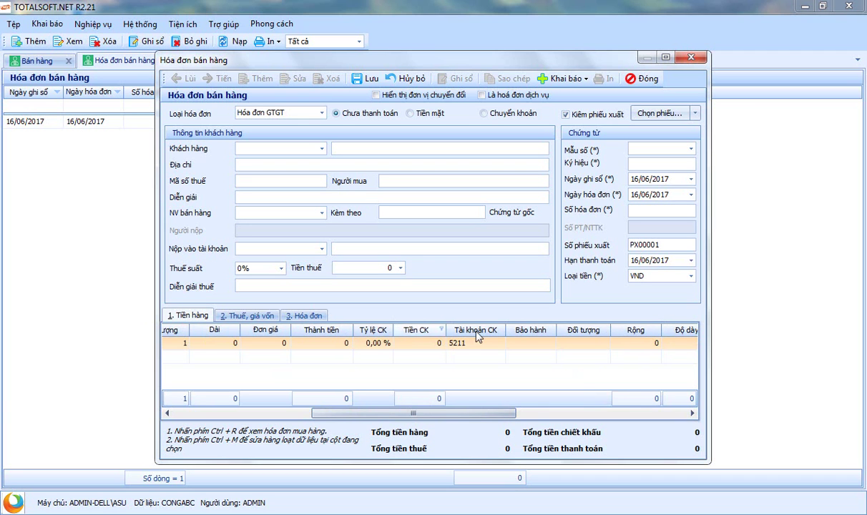
Step: Move Rộng and Độ dày directly after Dài, and place Số lượng after Độ dày in the detail table
drag(631, 330, 257, 338)
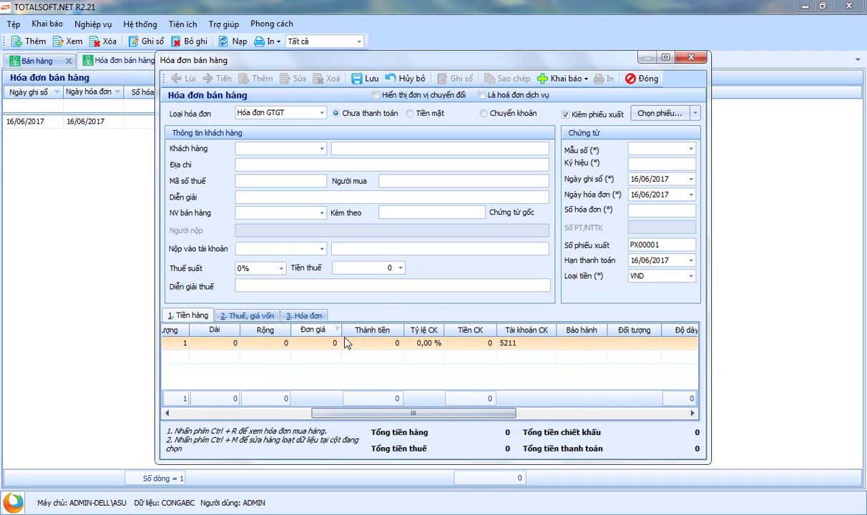
drag(665, 331, 272, 337)
drag(399, 413, 260, 413)
drag(526, 330, 665, 331)
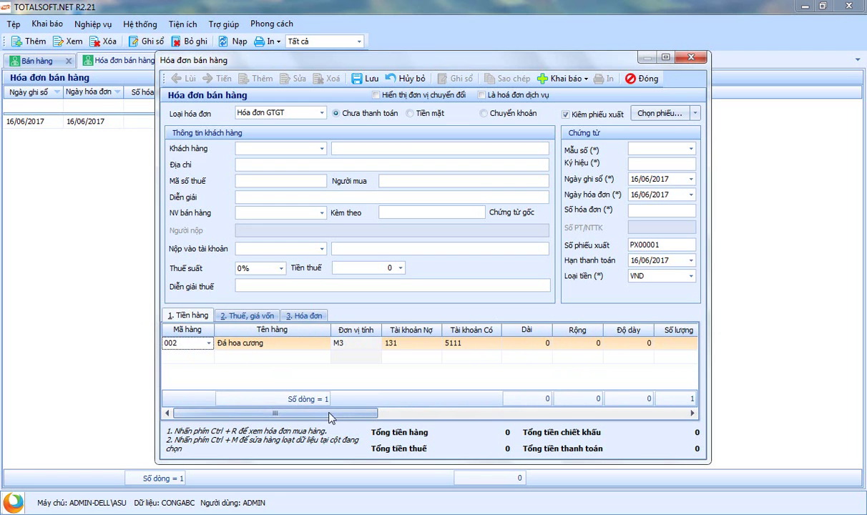
Step: Give the Số lượng column the formula Dài*Rộng*Độ dày
drag(274, 413, 361, 413)
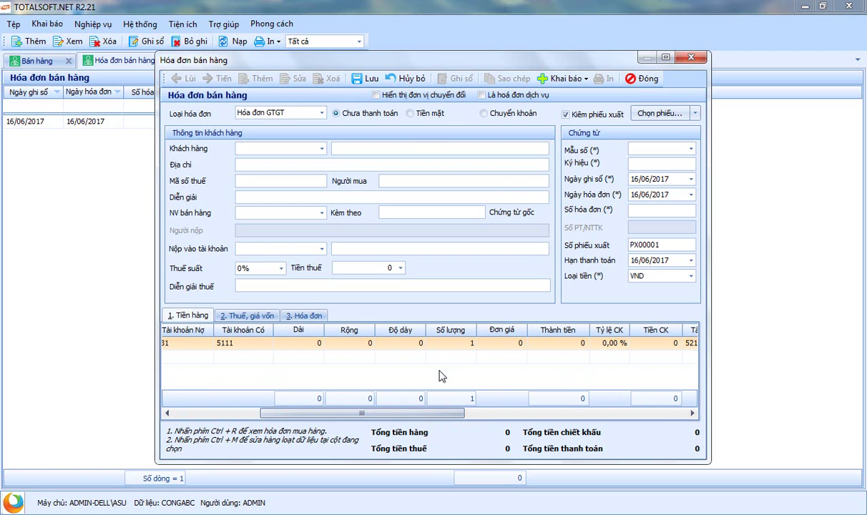
right_click(451, 337)
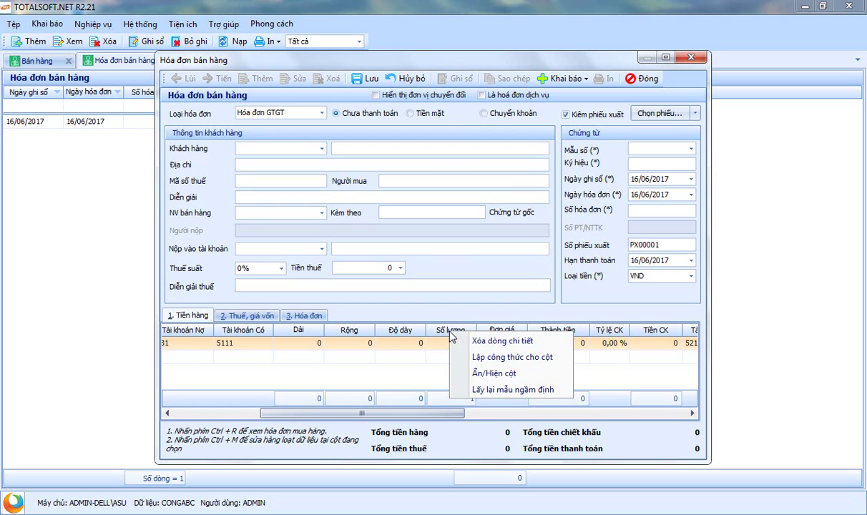
click(484, 356)
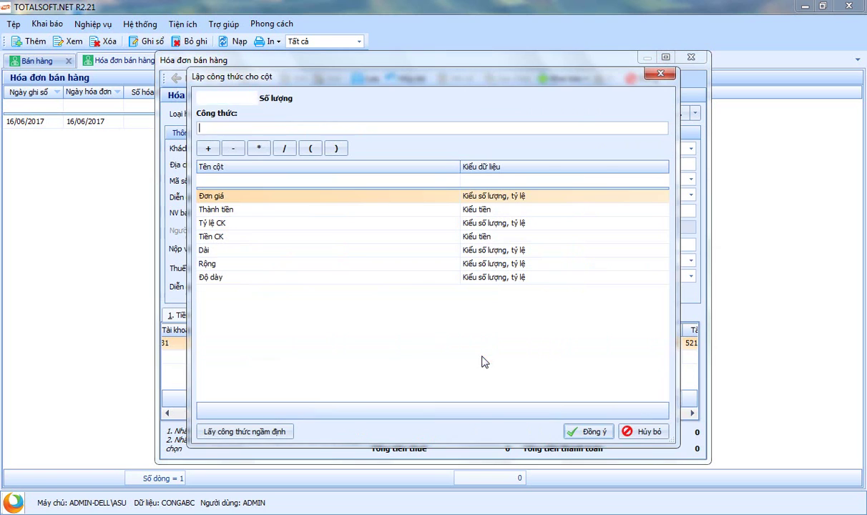
click(215, 252)
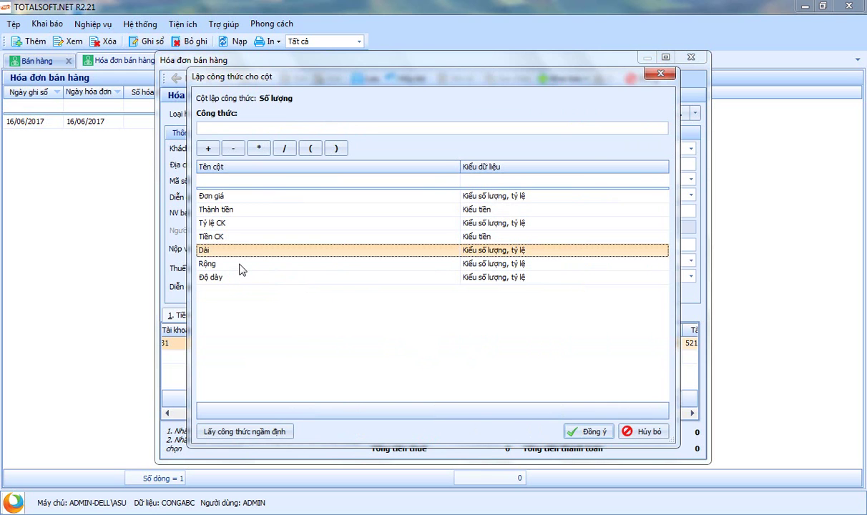
double_click(213, 253)
click(257, 150)
double_click(218, 268)
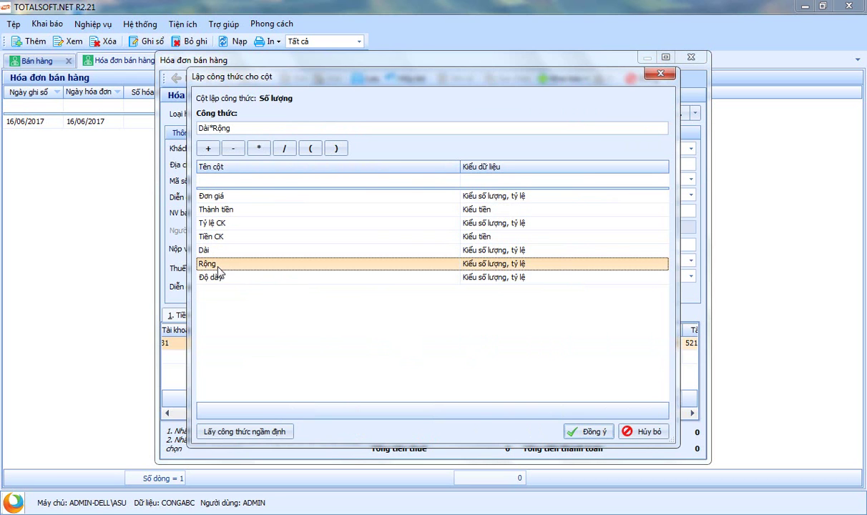
click(259, 147)
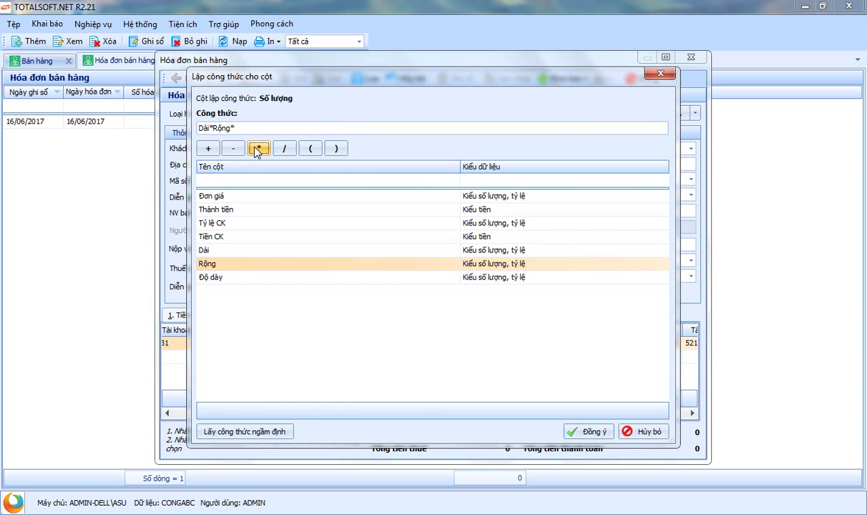
double_click(222, 279)
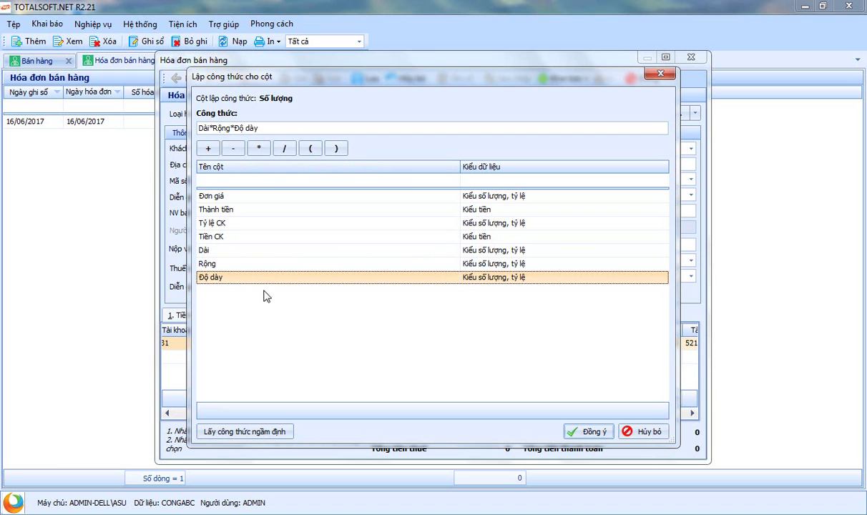
click(588, 432)
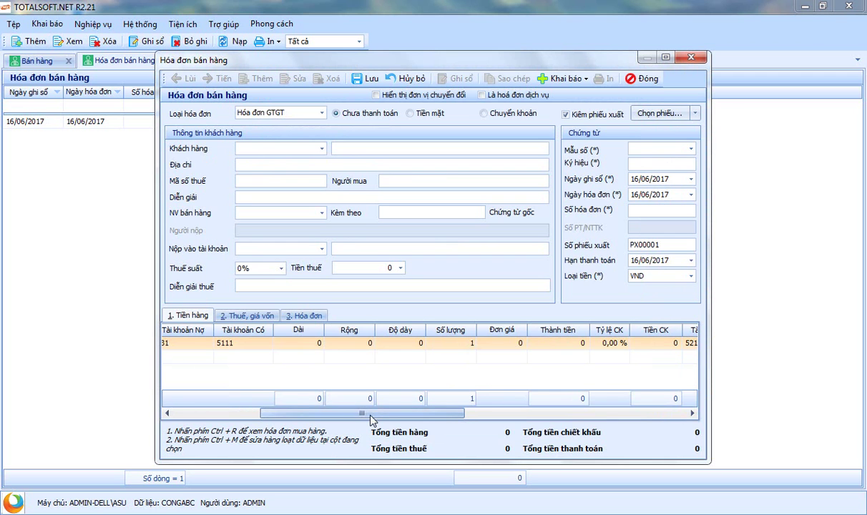
Step: Close the sales invoice form and discard the unsaved invoice
mouse_move(371, 418)
mouse_down()
mouse_move(346, 419)
mouse_move(361, 418)
mouse_up()
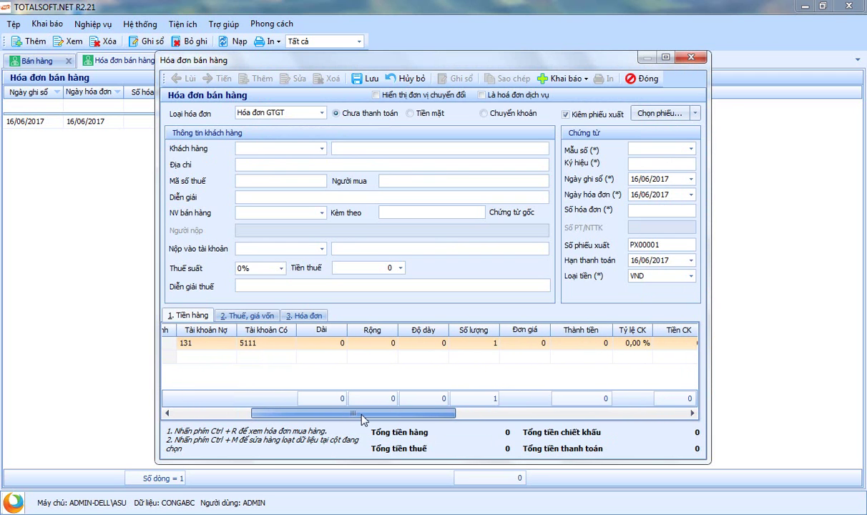
click(318, 345)
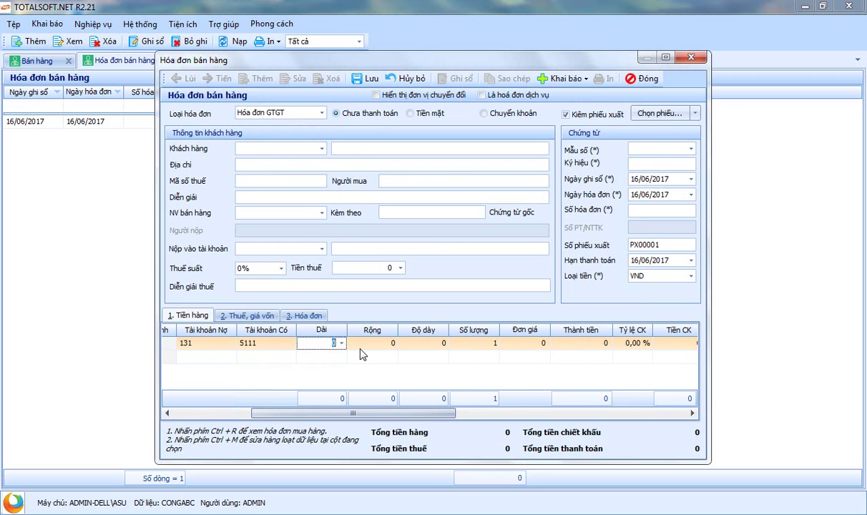
double_click(333, 343)
click(642, 79)
click(466, 313)
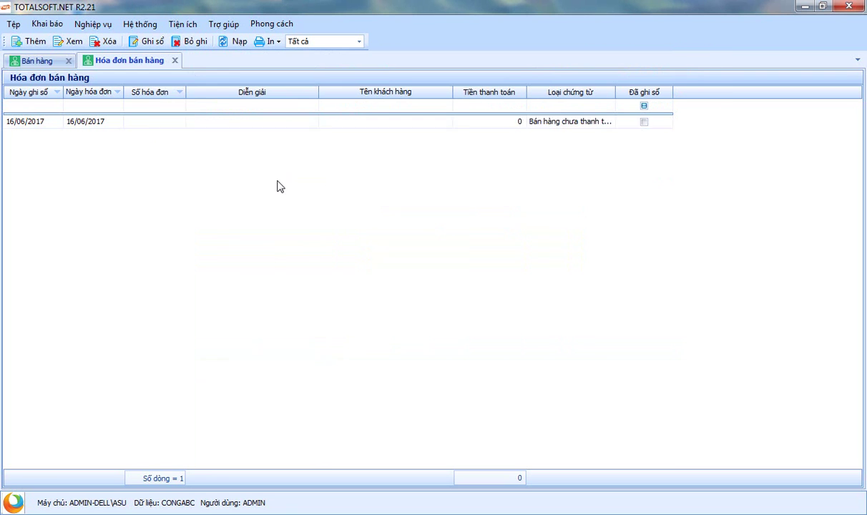
Step: Set the decimal places of Số lượng to 2 in the system's number format options
click(147, 25)
click(152, 96)
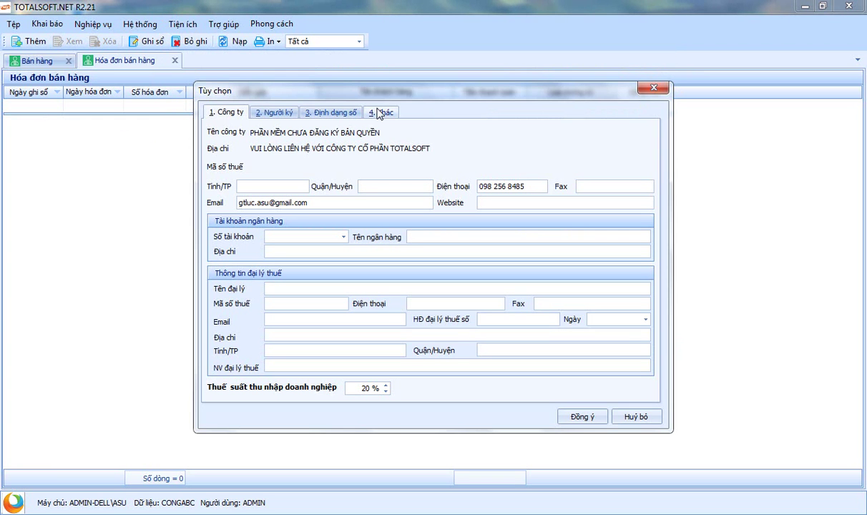
click(379, 113)
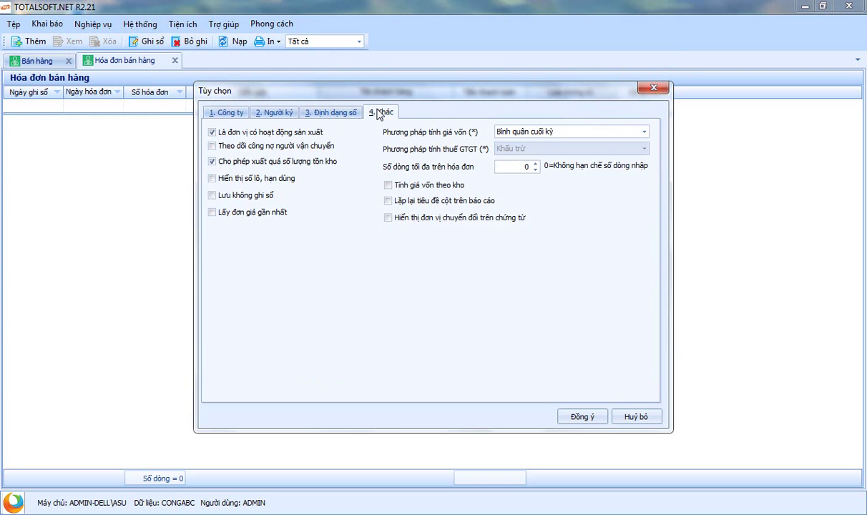
click(328, 113)
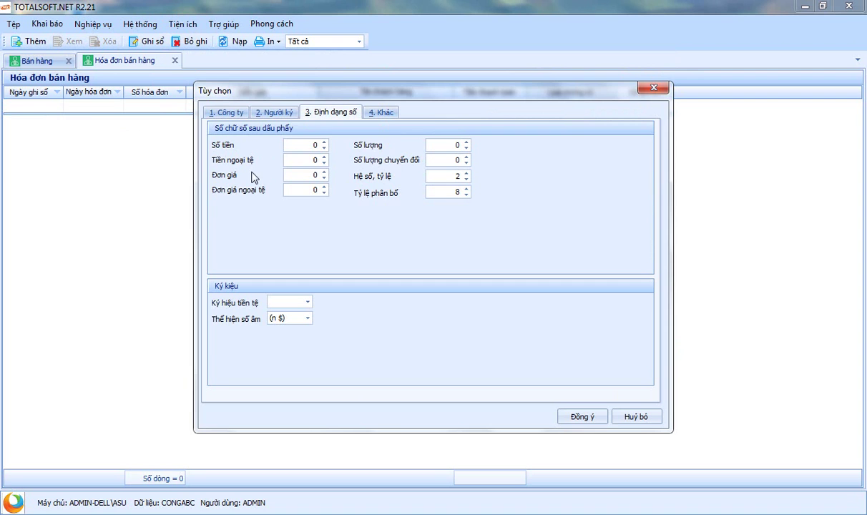
click(466, 143)
click(465, 142)
click(580, 419)
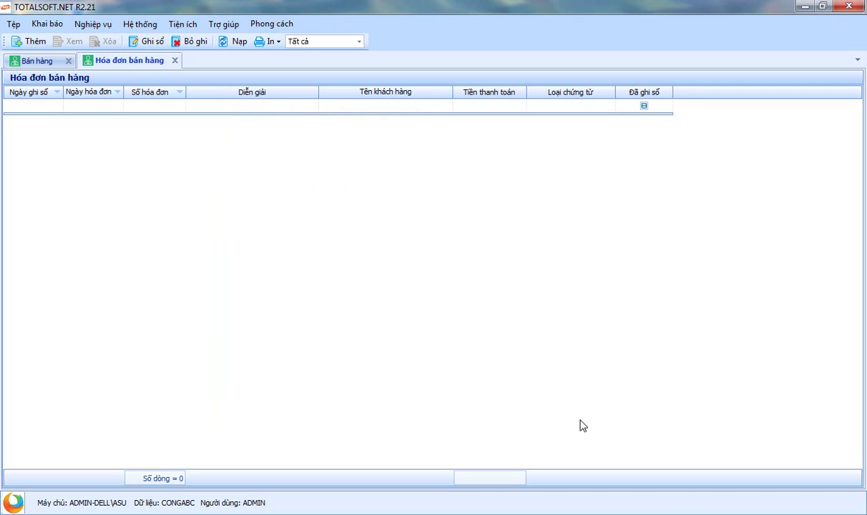
Step: Start another sales invoice and add item 002 "Đá hoa cương" to its first detail line
right_click(184, 146)
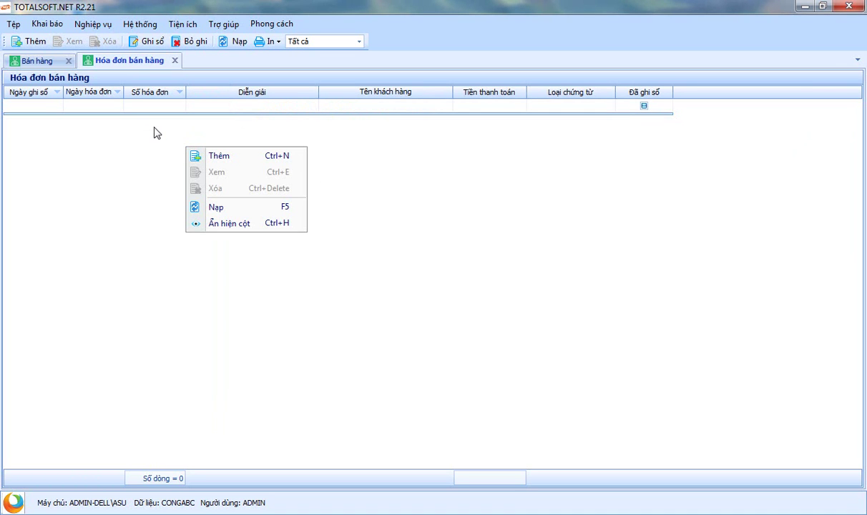
click(220, 151)
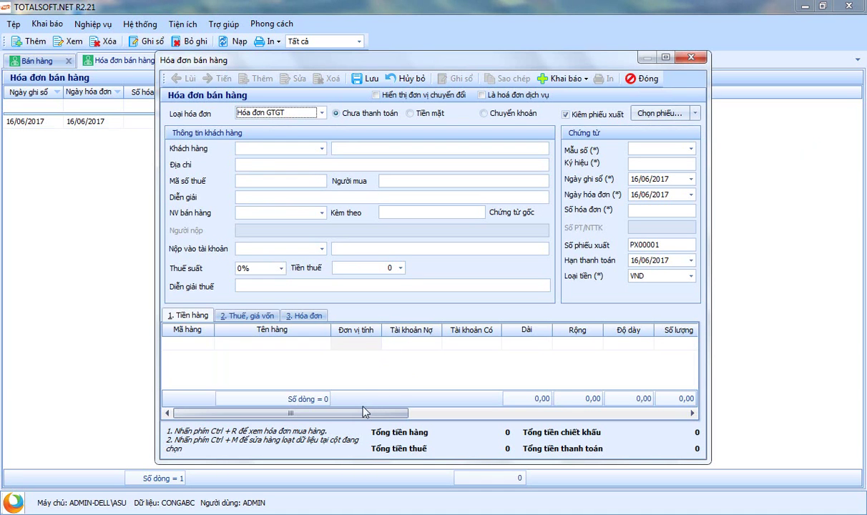
drag(402, 417, 191, 413)
click(208, 344)
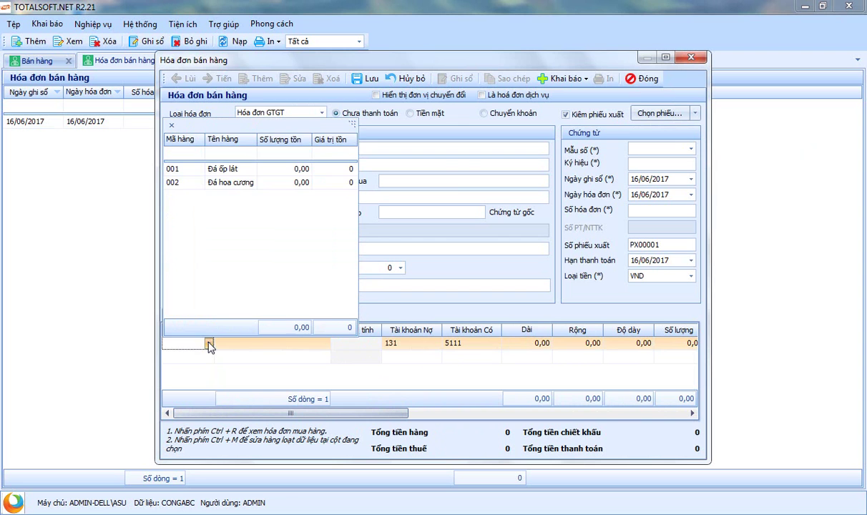
click(226, 183)
key(Return)
key(Return)
key(Return)
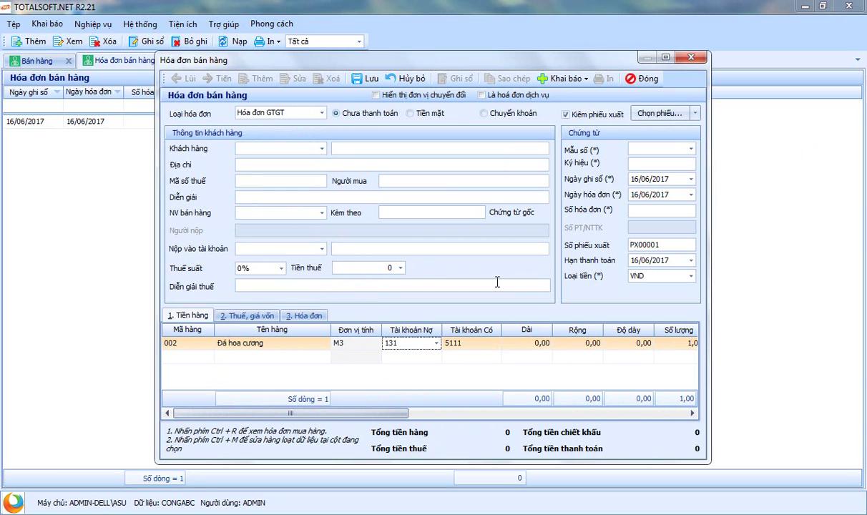
Step: Enter 1,2 for Dài, 0,6 for Rộng and 0,03 for Độ dày on the item line
key(Return)
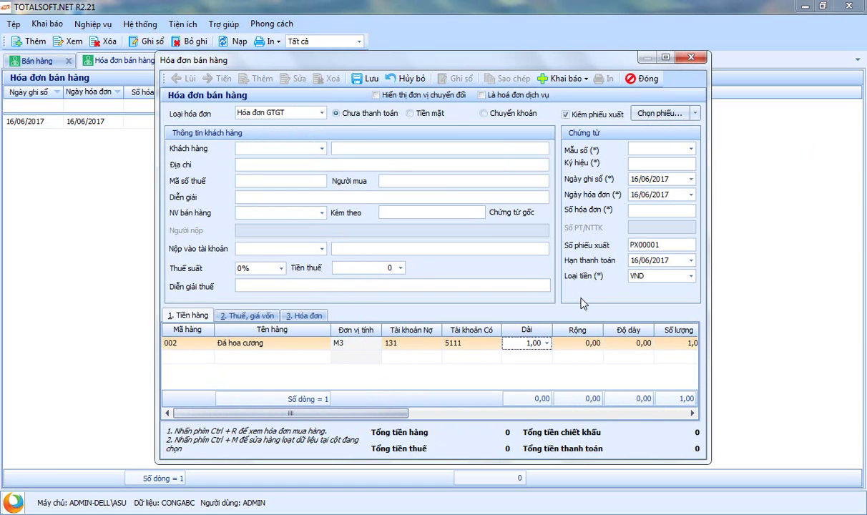
key(Return)
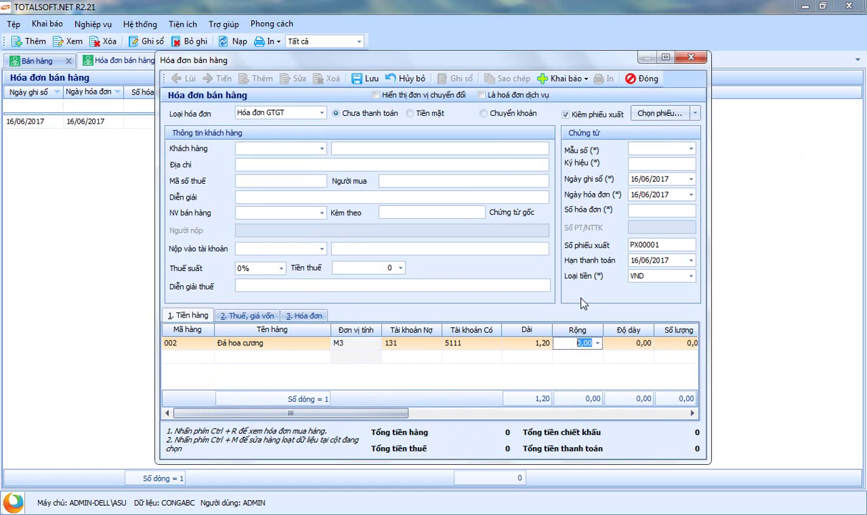
text(0,6)
key(Return)
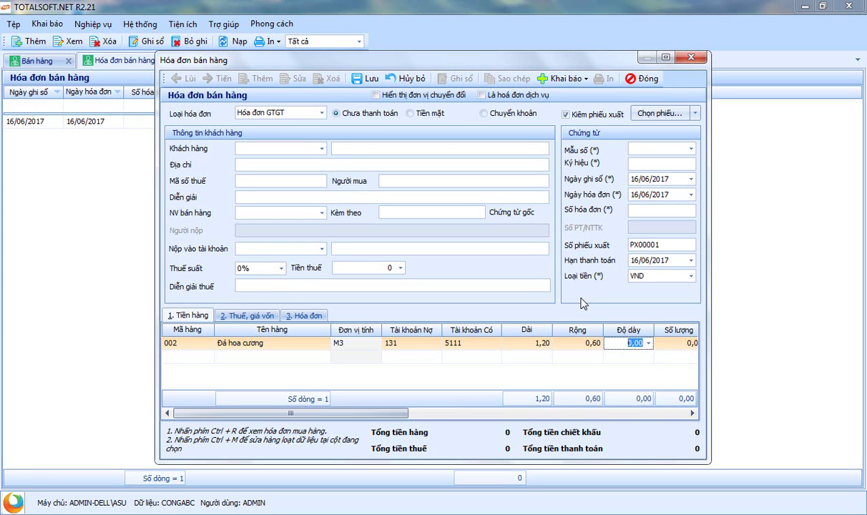
text(0)
key(Return)
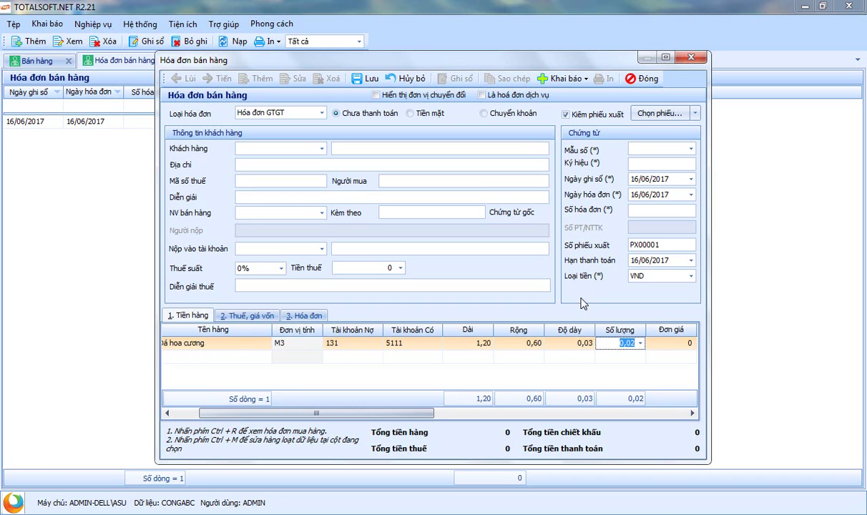
Step: Examine the Dài, Rộng, Độ dày and Số lượng cells of the item line to check the calculated quantity
drag(390, 417, 448, 417)
click(473, 345)
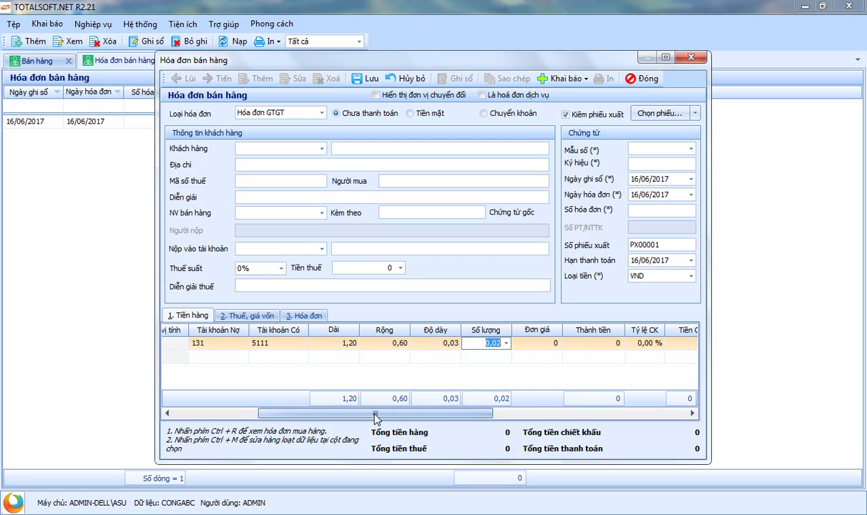
click(388, 344)
click(326, 343)
click(426, 343)
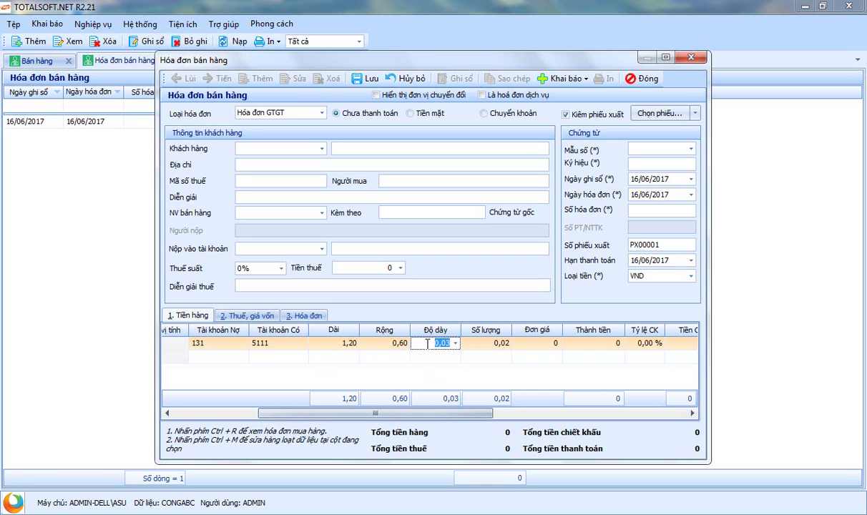
click(473, 344)
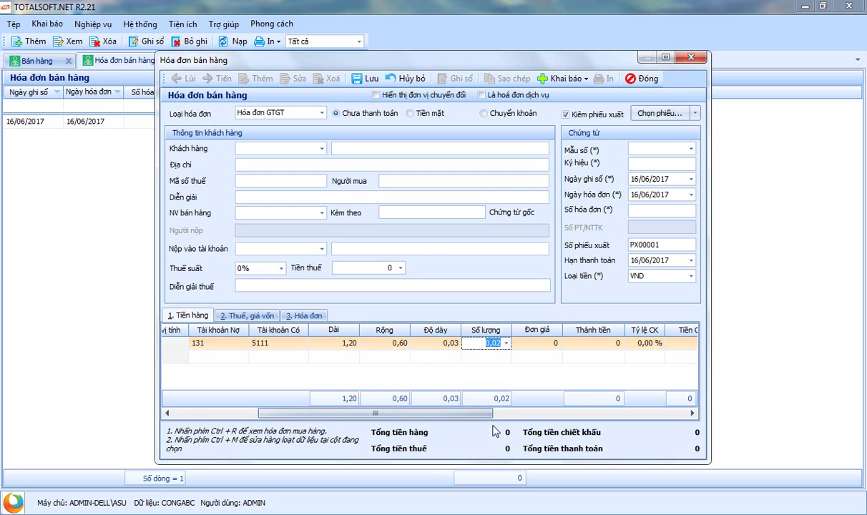
mouse_move(442, 415)
mouse_down()
mouse_move(466, 419)
mouse_move(432, 419)
mouse_up()
click(538, 345)
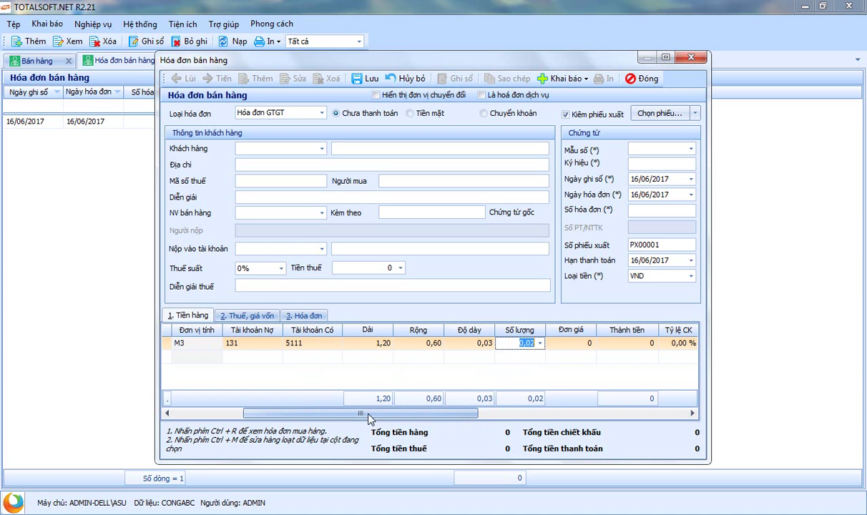
Step: Set Dài to 2 and Độ dày to 0,05 on the item line, and check the recalculated Số lượng
click(381, 346)
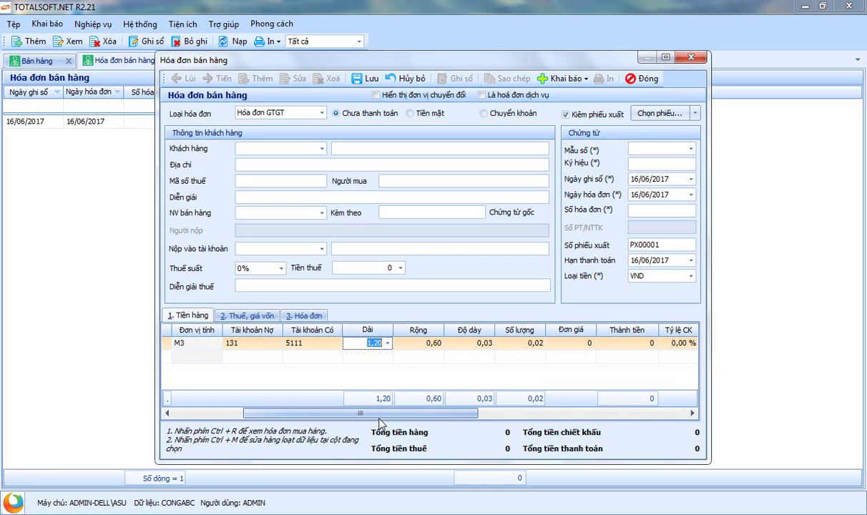
text(2)
key(Tab)
key(Tab)
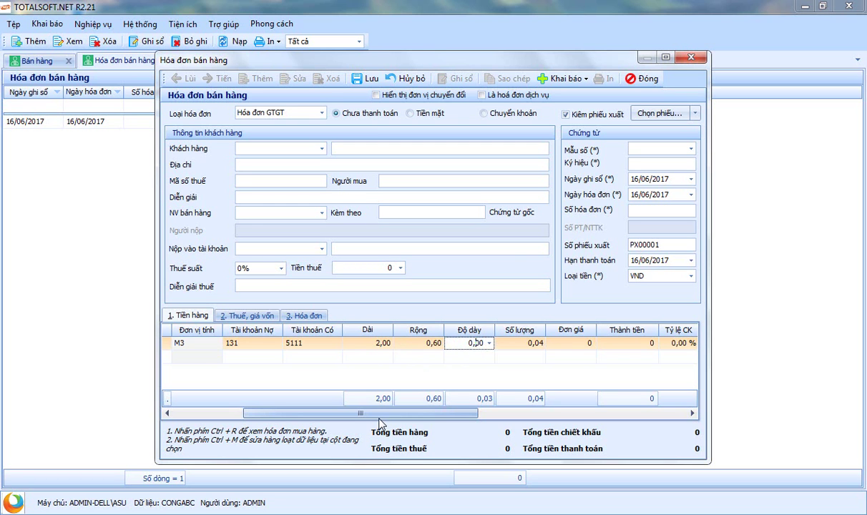
text(0,05)
key(Tab)
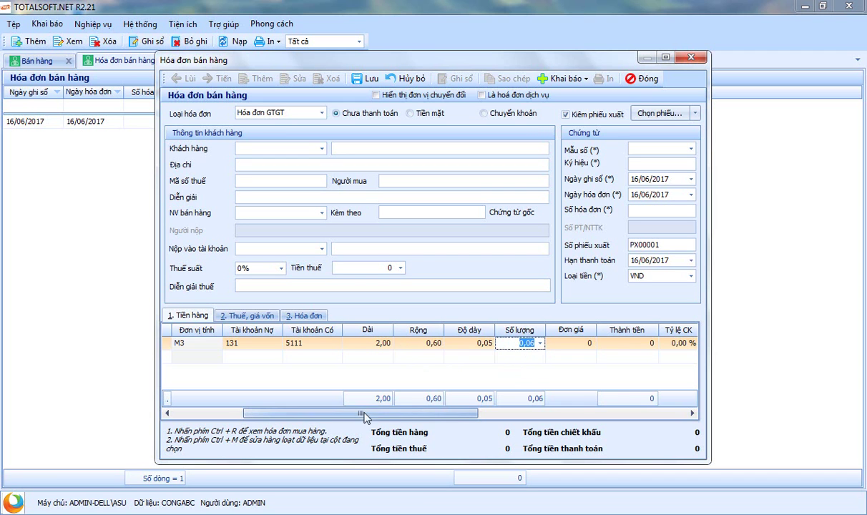
drag(362, 414, 441, 416)
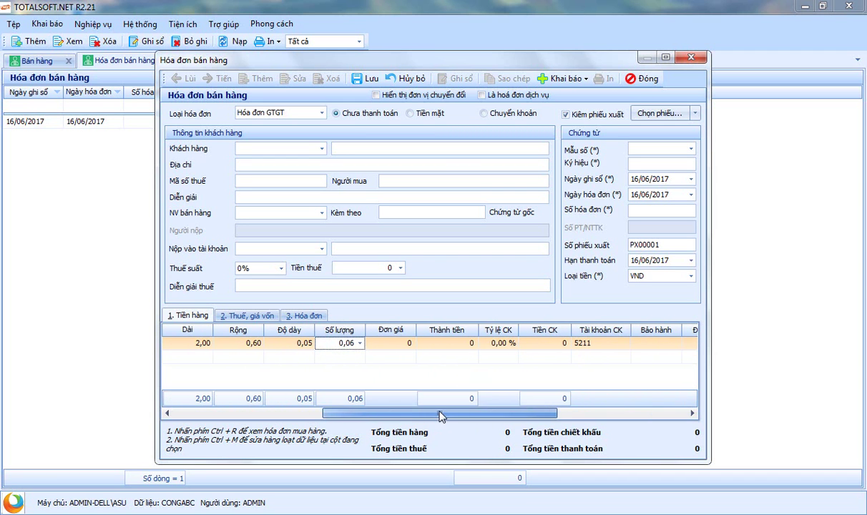
click(346, 344)
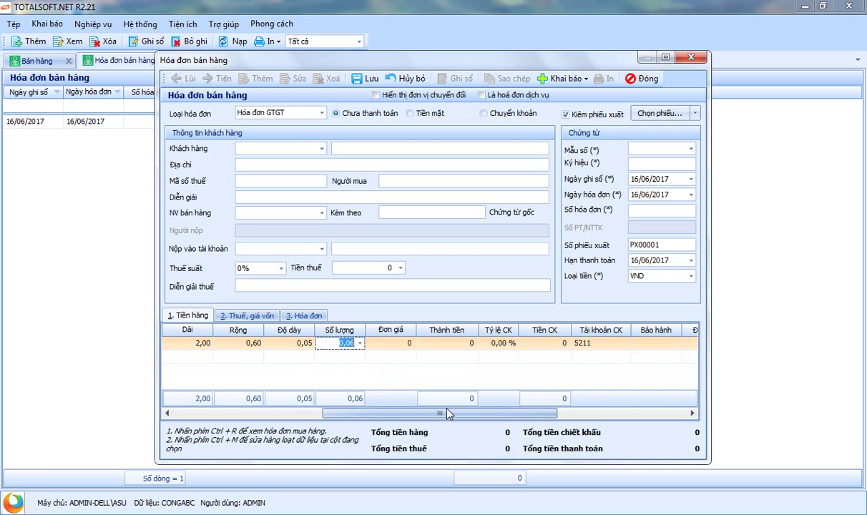
Step: Set Đơn giá to 300.000 on the item line and check the calculated Thành tiền
key(Tab)
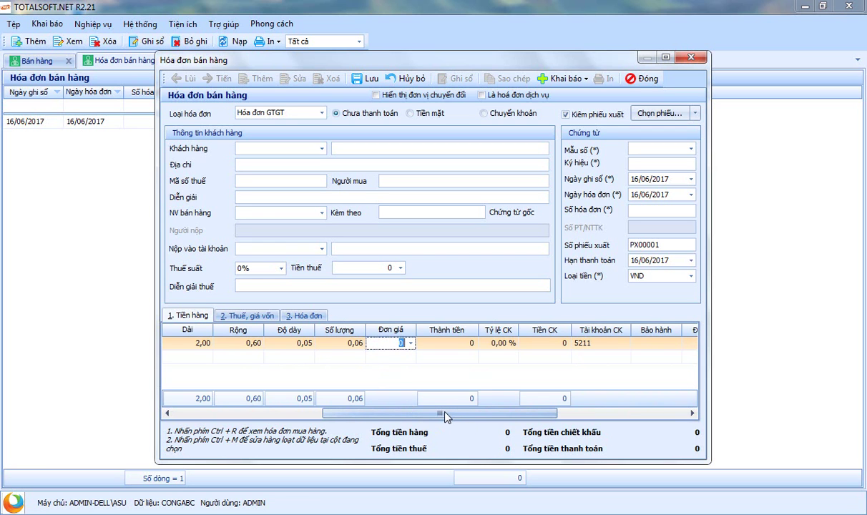
text(3000000)
key(Tab)
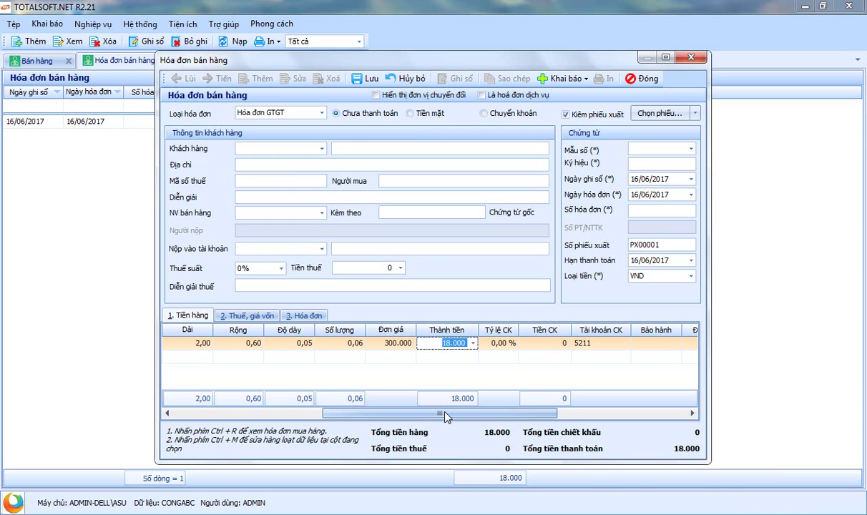
drag(443, 416, 406, 418)
drag(371, 421, 432, 421)
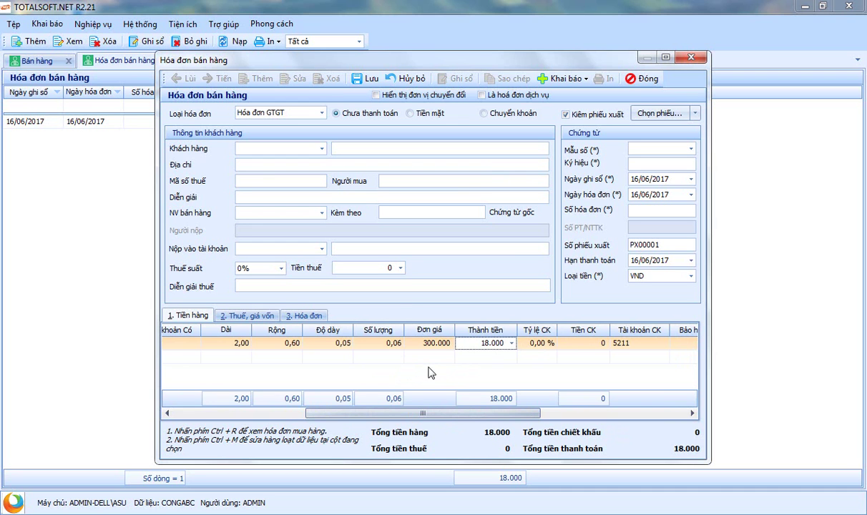
drag(424, 418, 406, 417)
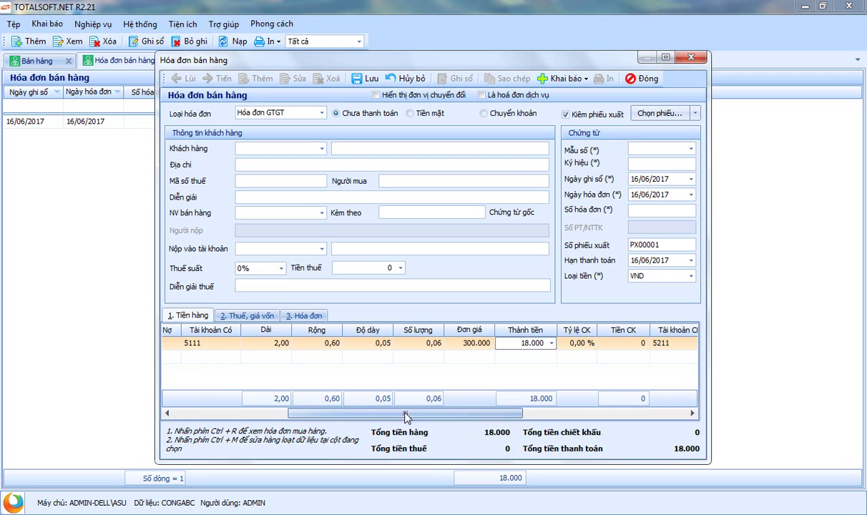
Step: Create and save a new Đối tượng record named "Công ty ABC", usable as both customer and supplier
click(563, 78)
click(572, 104)
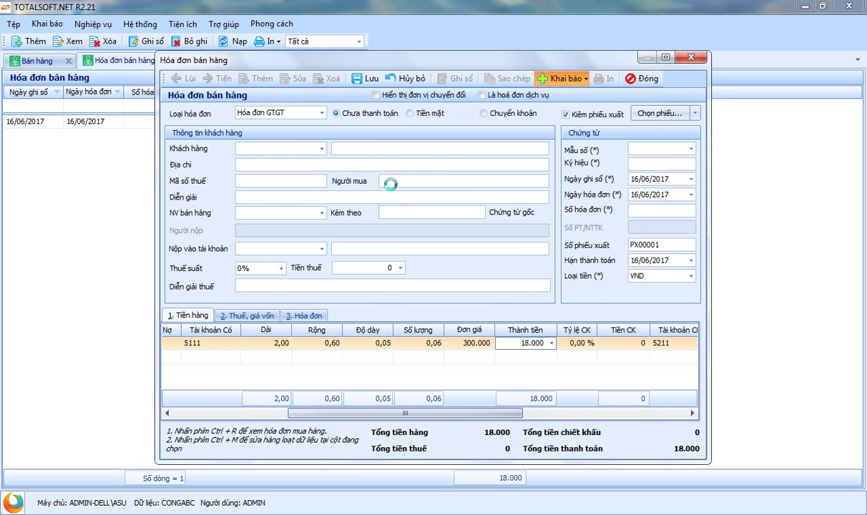
click(352, 172)
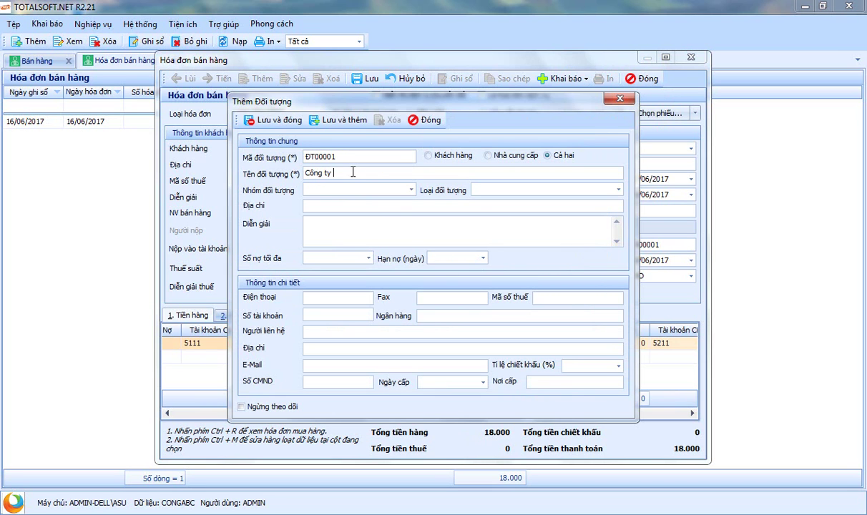
click(274, 119)
Step: Select ĐT00001 "Công ty ABC" as the invoice's Khách hàng
click(306, 149)
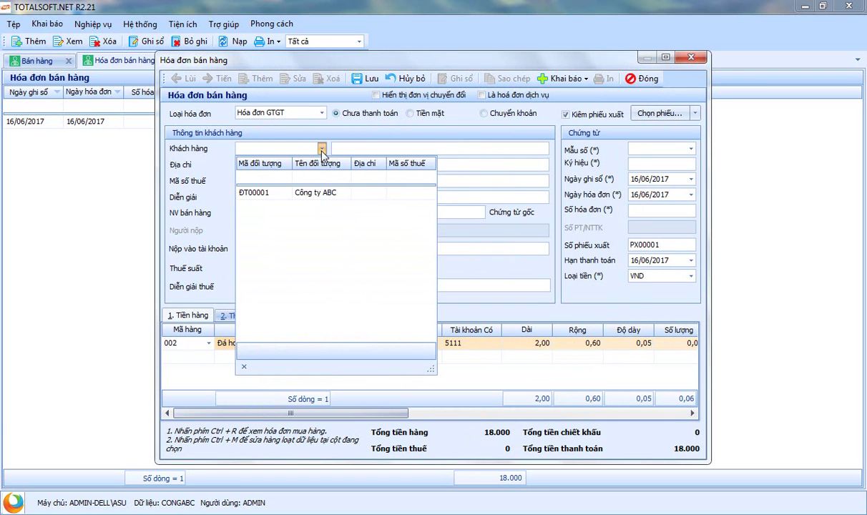
click(292, 193)
click(263, 249)
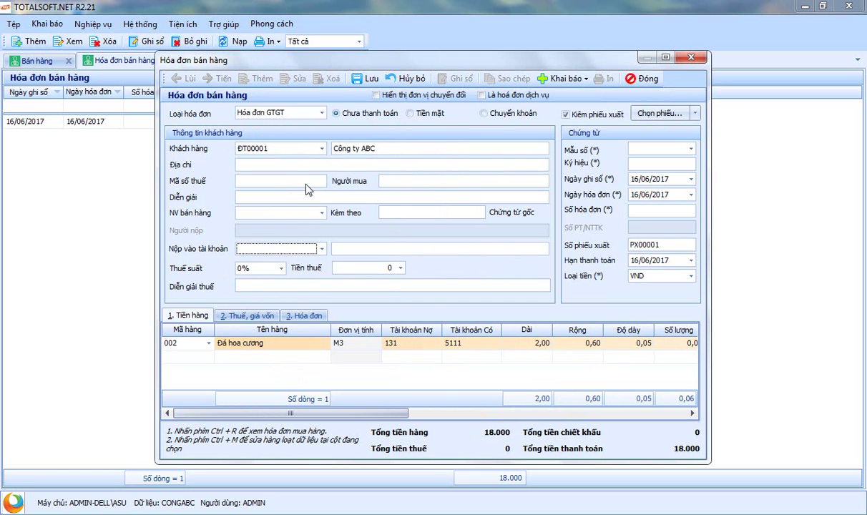
click(265, 266)
click(208, 213)
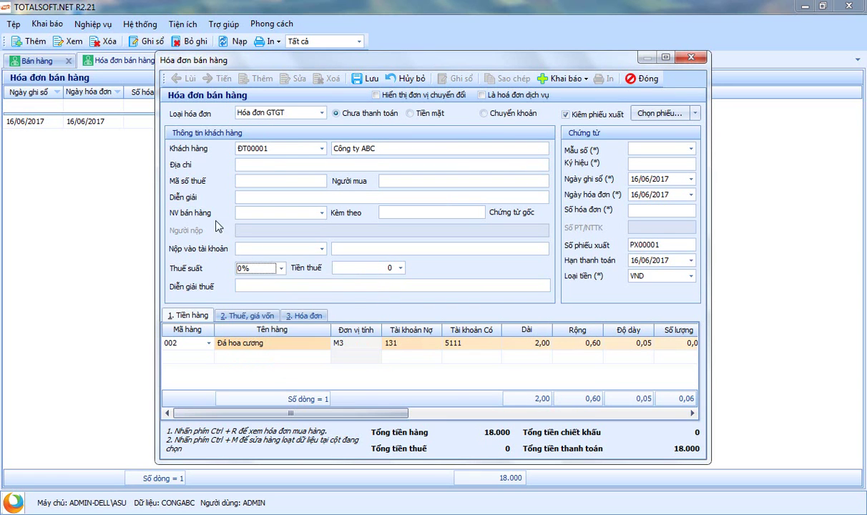
Step: Set Loại hóa đơn to "Không có hóa đơn" and try to save the invoice
drag(297, 413, 336, 414)
click(370, 80)
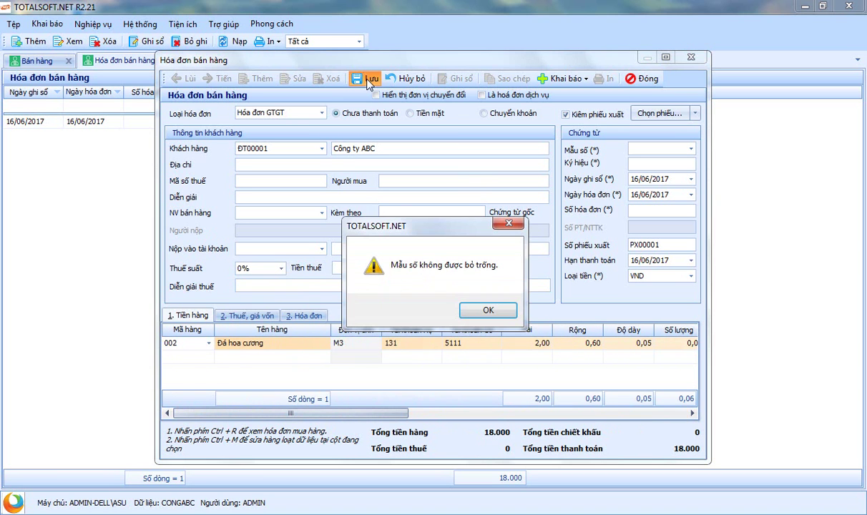
click(483, 312)
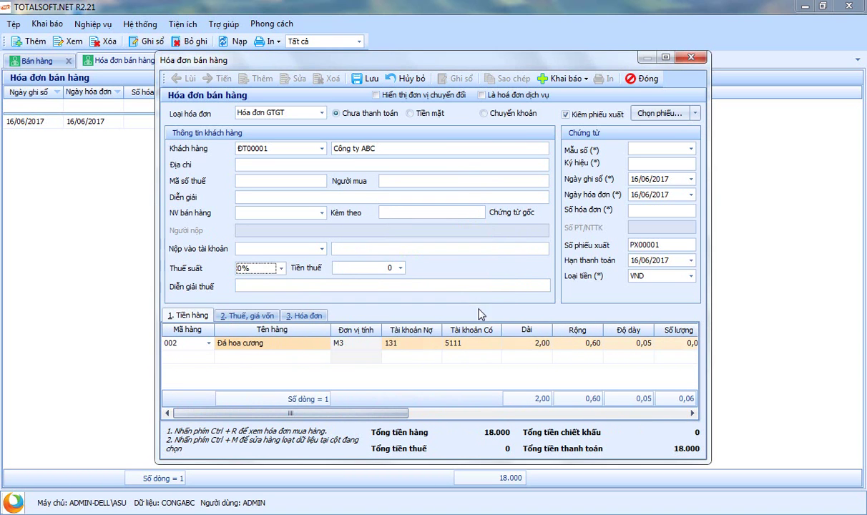
click(285, 113)
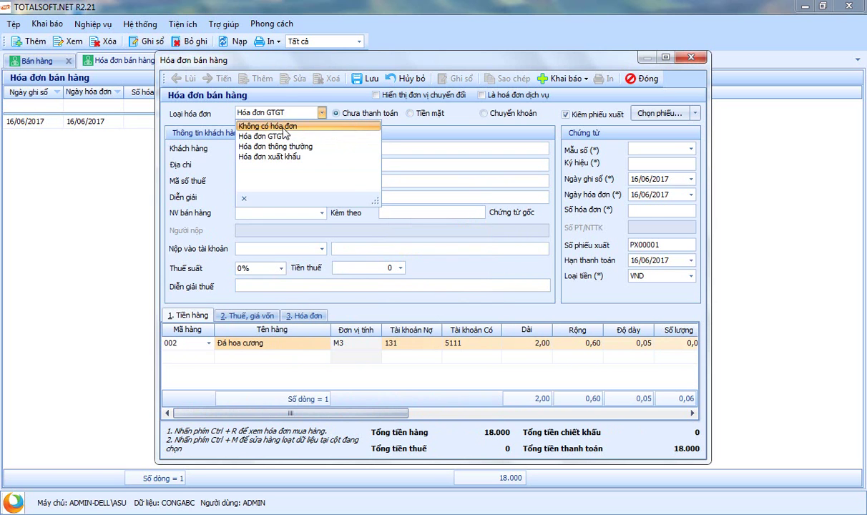
click(285, 126)
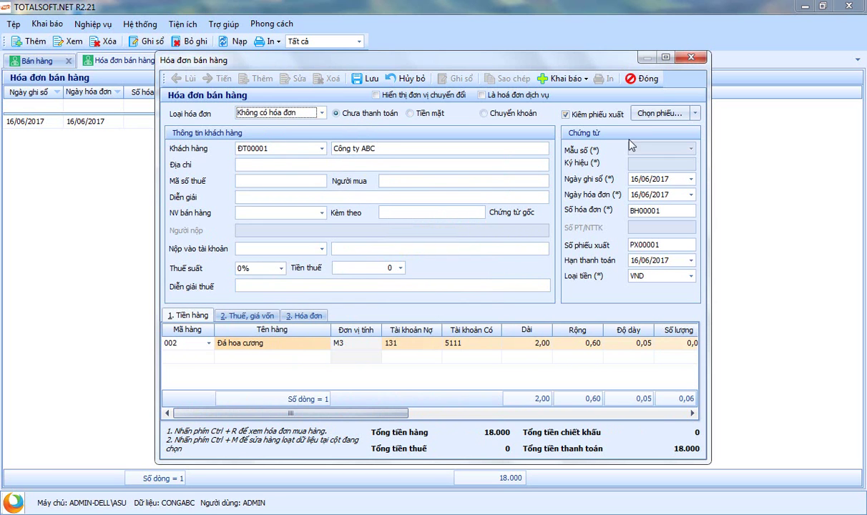
click(367, 80)
click(491, 309)
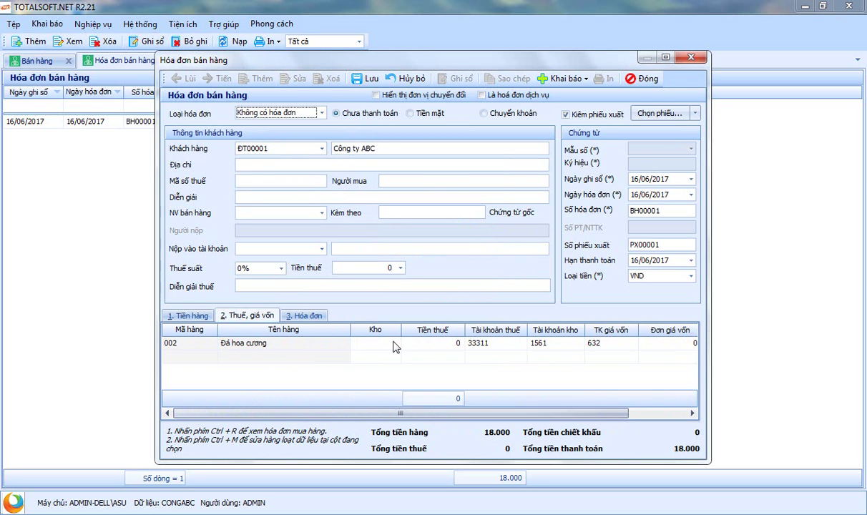
Step: Set the Kho of the "Đá hoa cương" line to 155 in the tax and cost details
click(243, 343)
click(357, 342)
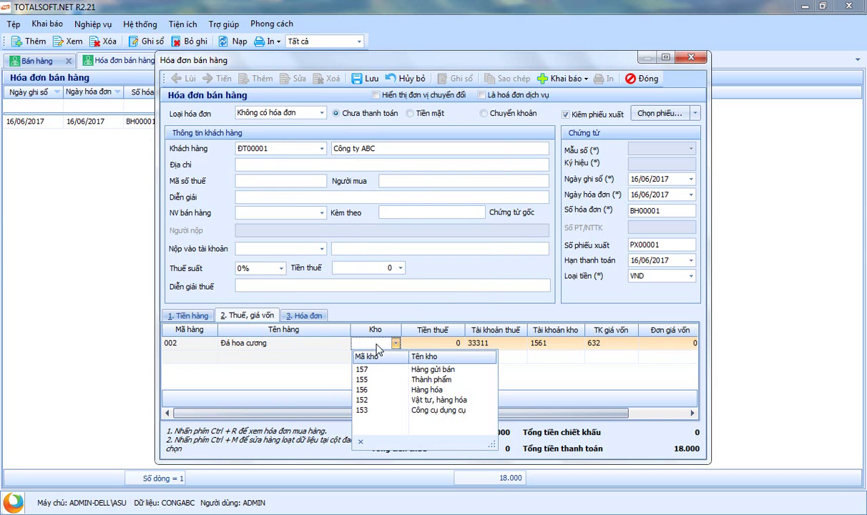
click(381, 380)
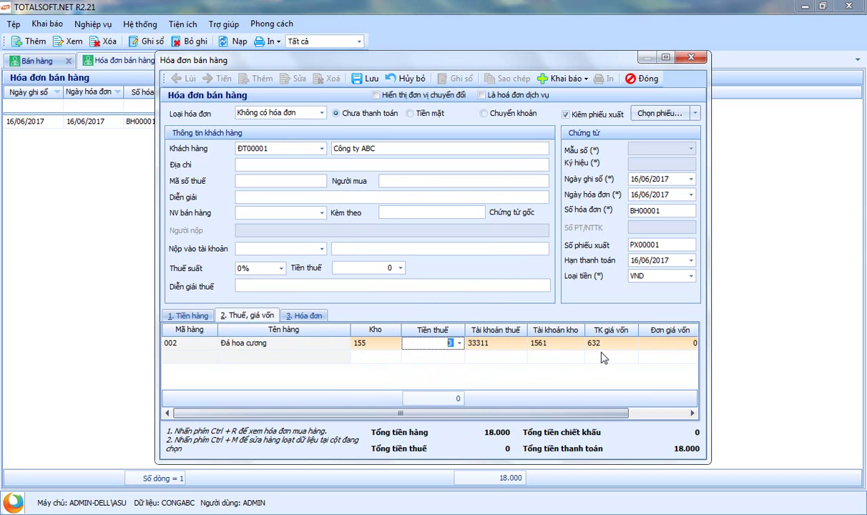
key(Tab)
key(Tab)
key(Tab)
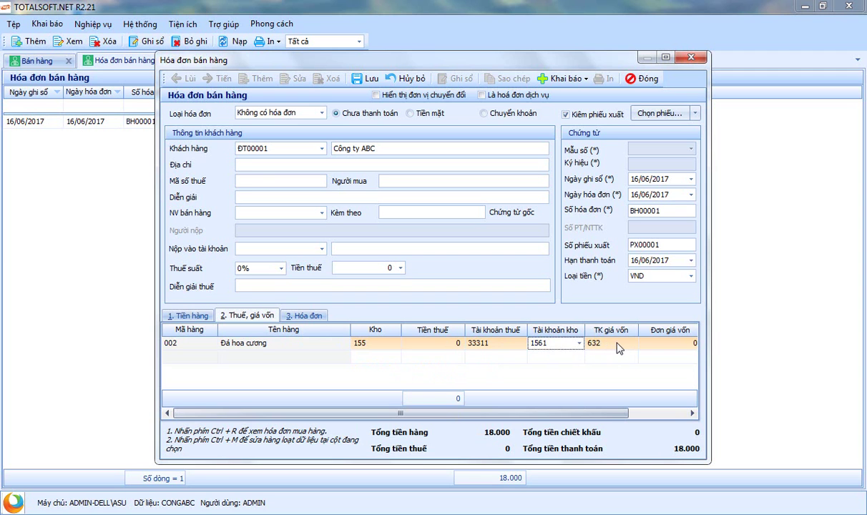
Step: Review the item's goods amount and cost details, and save the sales invoice
click(188, 315)
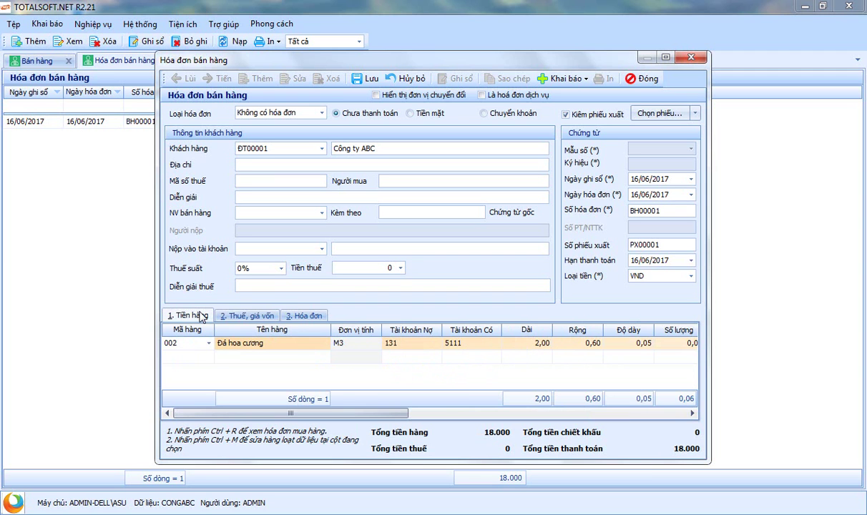
click(247, 315)
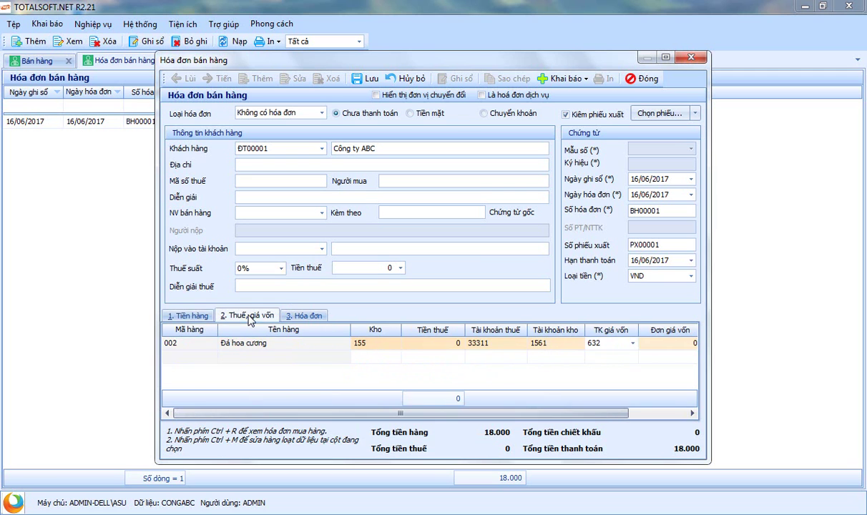
click(191, 316)
click(364, 77)
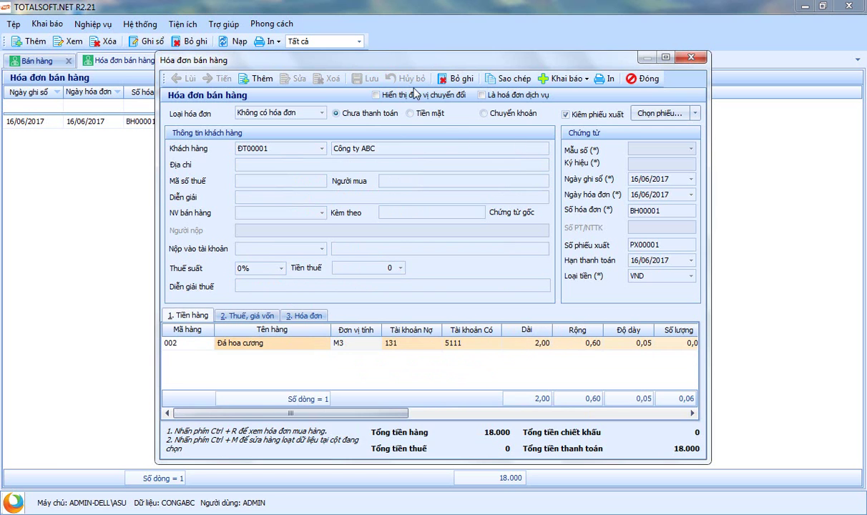
Step: Preview the invoice's "Phiếu giao hàng (Kiêm bảo hành)" printout, check its item line, and close the preview
drag(394, 60, 373, 67)
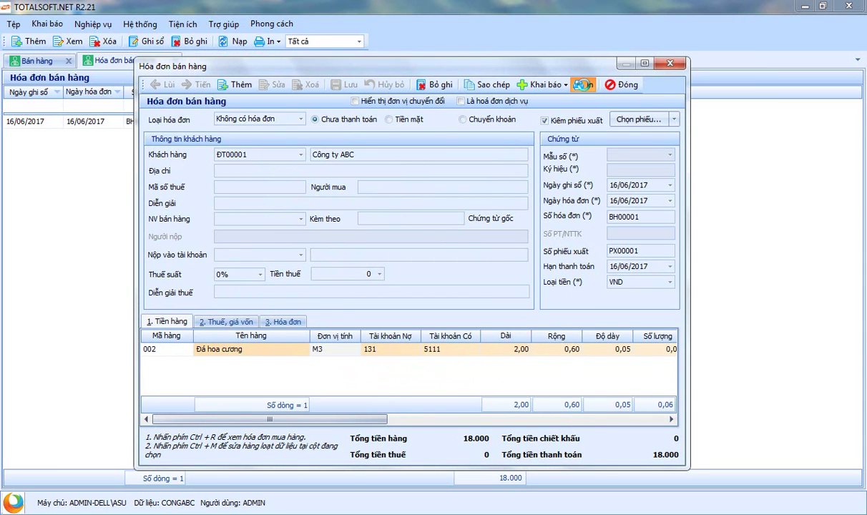
click(583, 85)
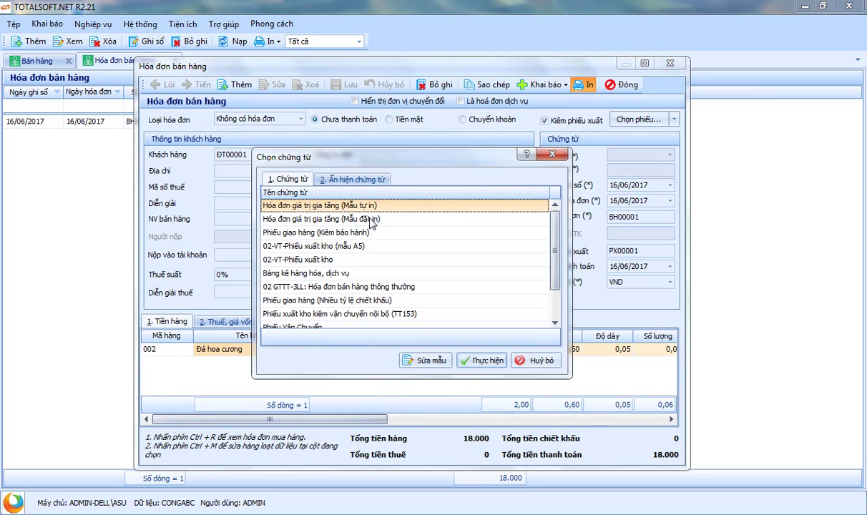
scroll(338, 252, down, 1)
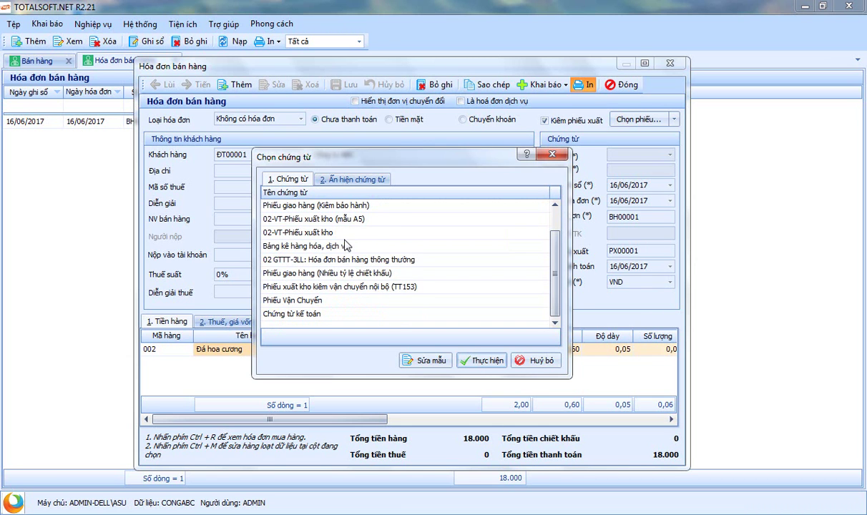
scroll(331, 239, up, 1)
click(323, 246)
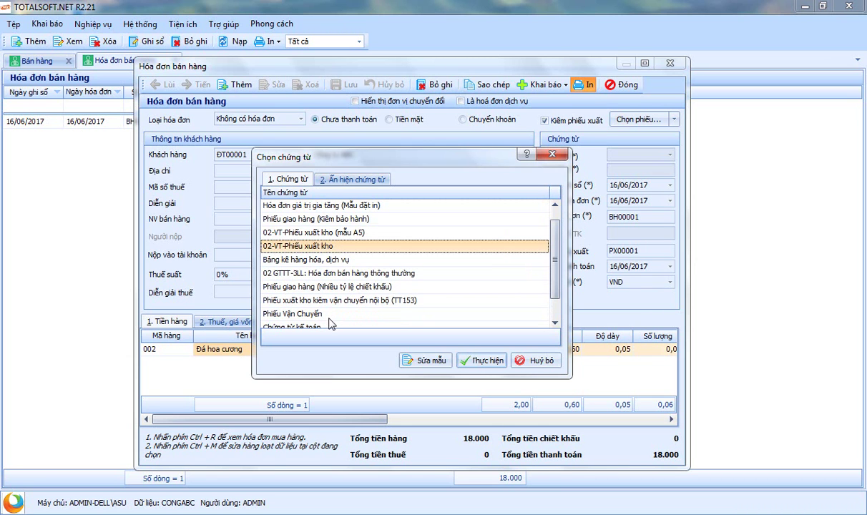
click(321, 220)
click(452, 342)
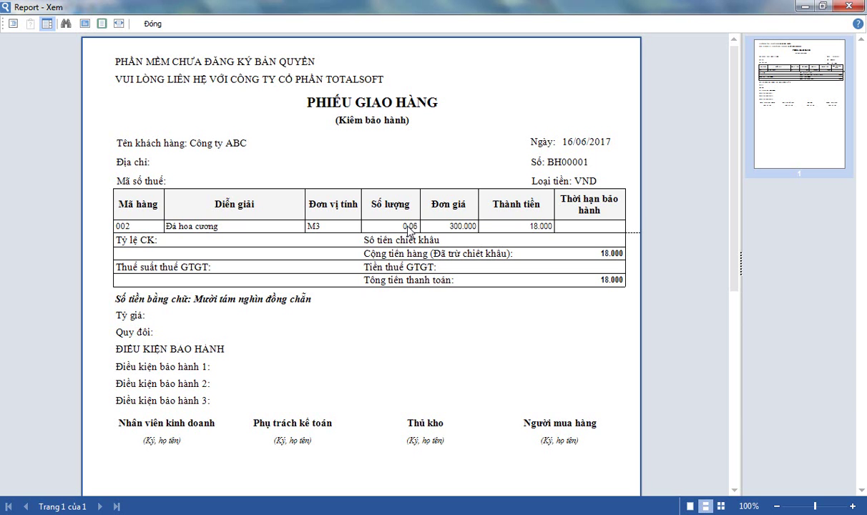
click(152, 25)
Step: Review the detail grid's show/hide column list, including Bảo hành, Dài, Rộng, Độ dày and Số tiền 1, and accept it
drag(302, 423, 615, 425)
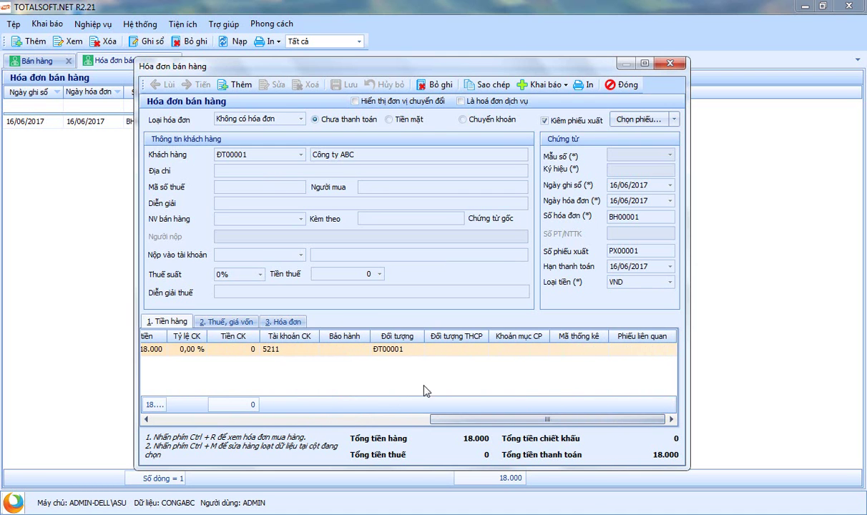
right_click(373, 374)
click(439, 417)
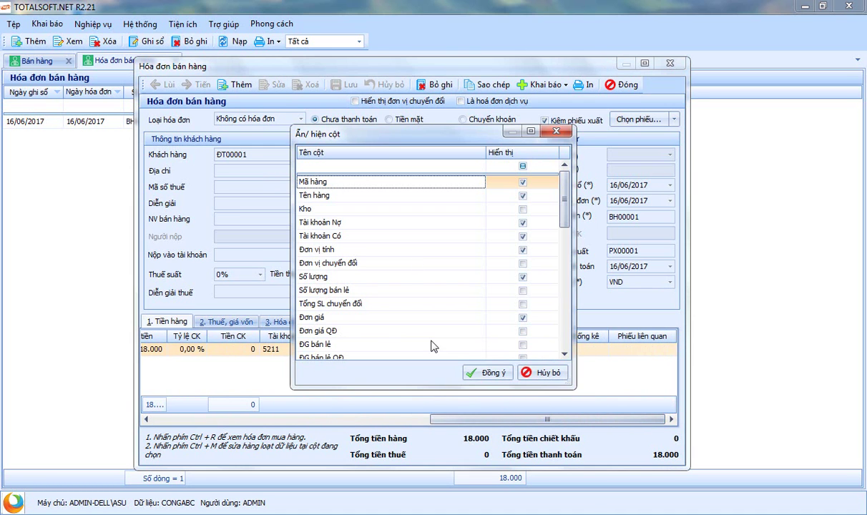
scroll(566, 206, down, 1)
drag(566, 205, 563, 270)
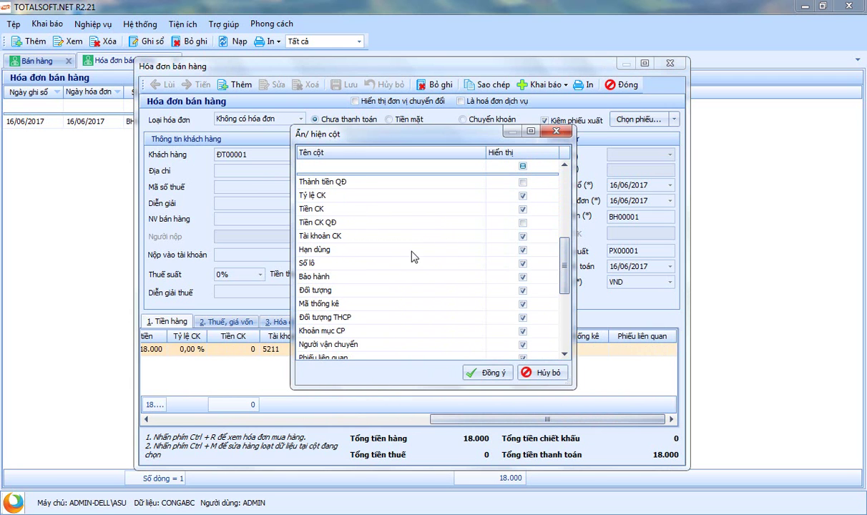
click(403, 250)
click(341, 276)
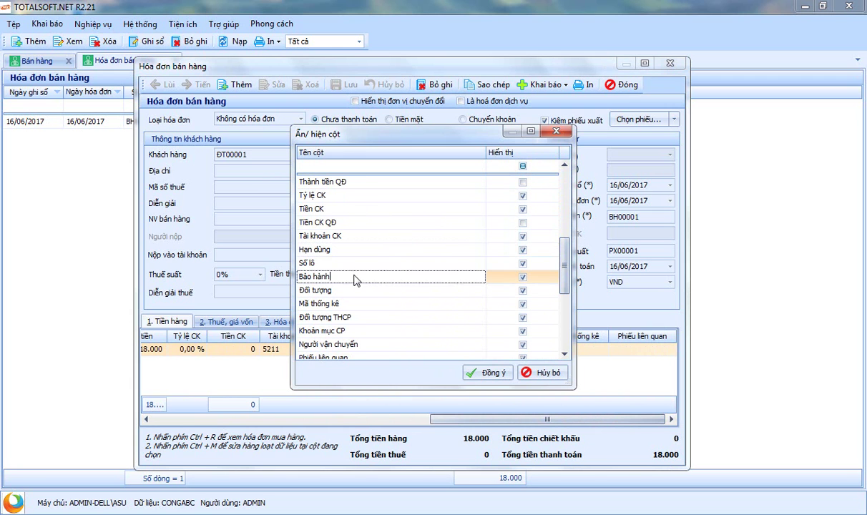
drag(568, 274, 569, 326)
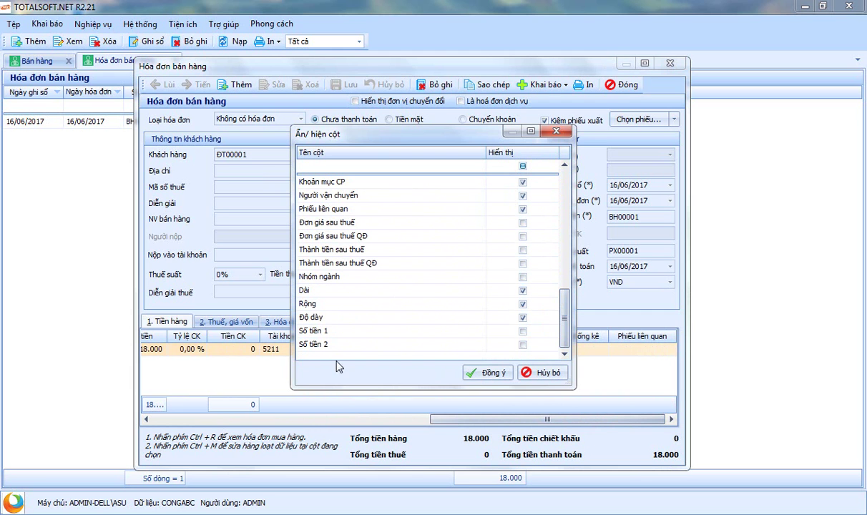
click(329, 332)
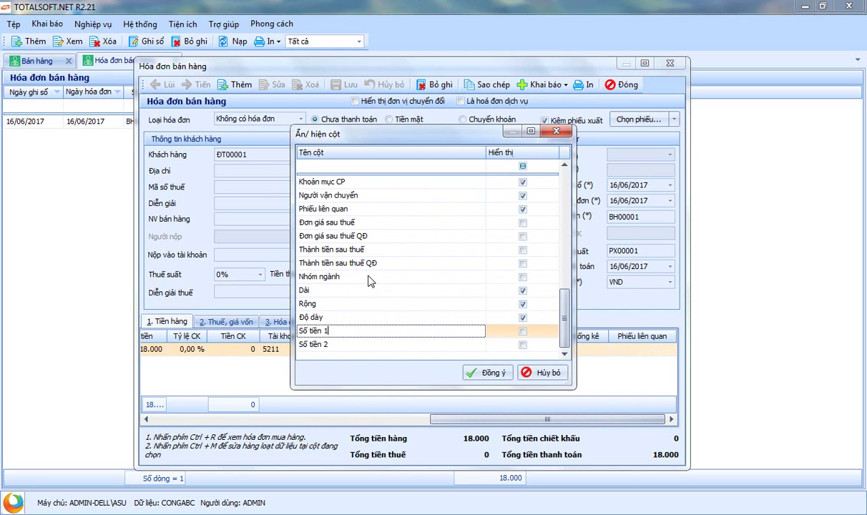
drag(564, 320, 563, 215)
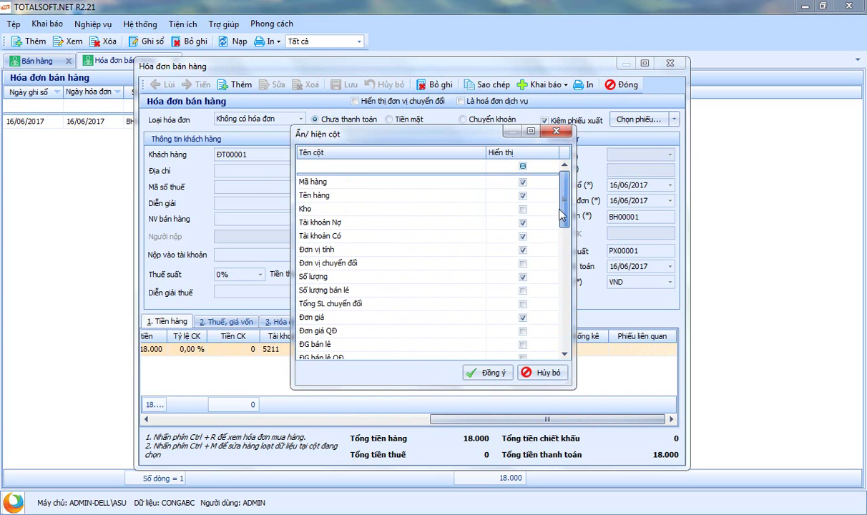
click(495, 373)
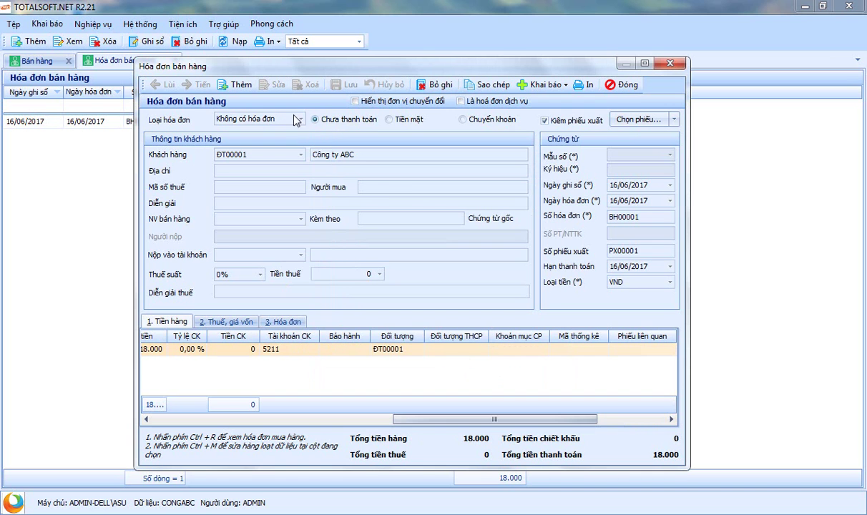
Step: Review the item line's Dài, Rộng, Độ dày, Số lượng and Thành tiền cells and view the grid's column options
drag(472, 419, 232, 421)
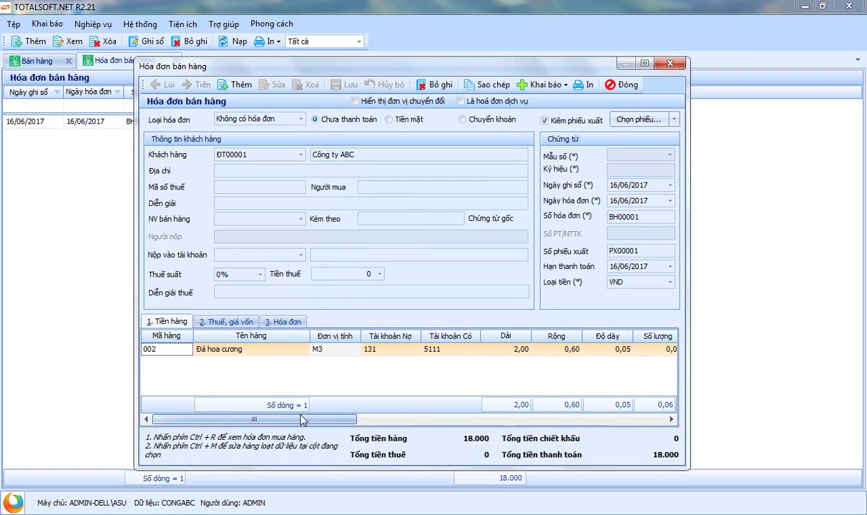
drag(271, 422, 365, 420)
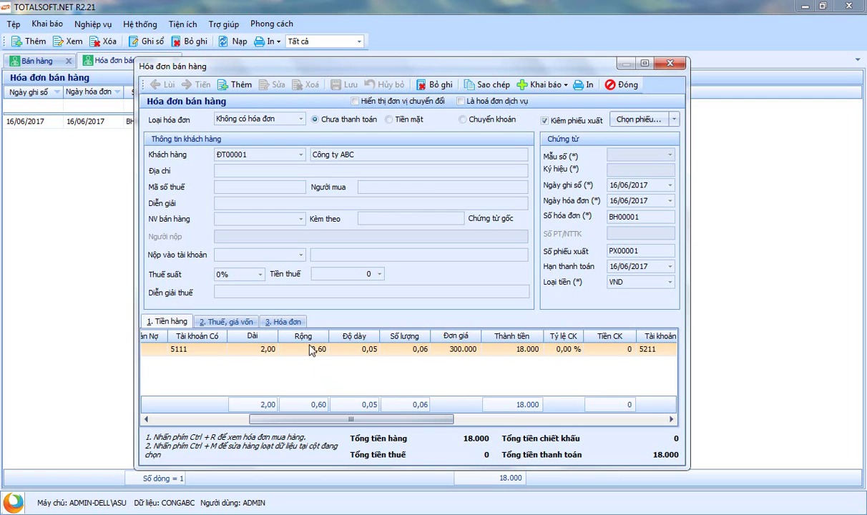
right_click(367, 376)
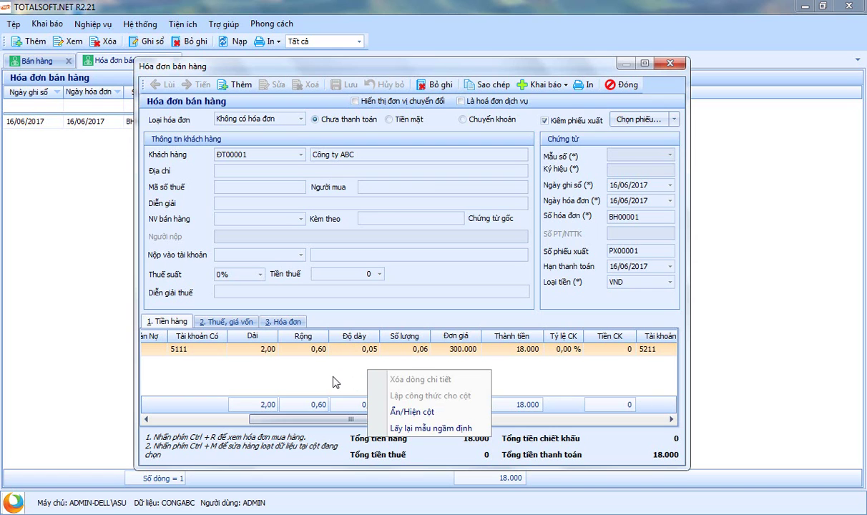
click(334, 382)
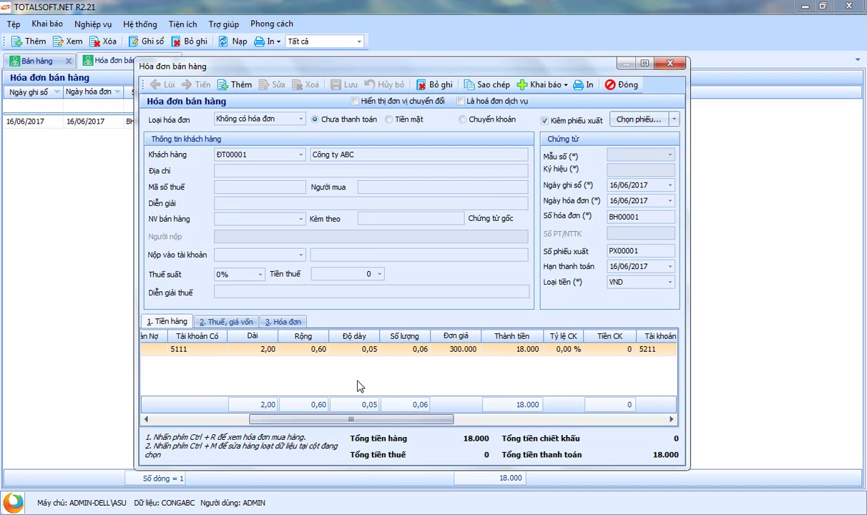